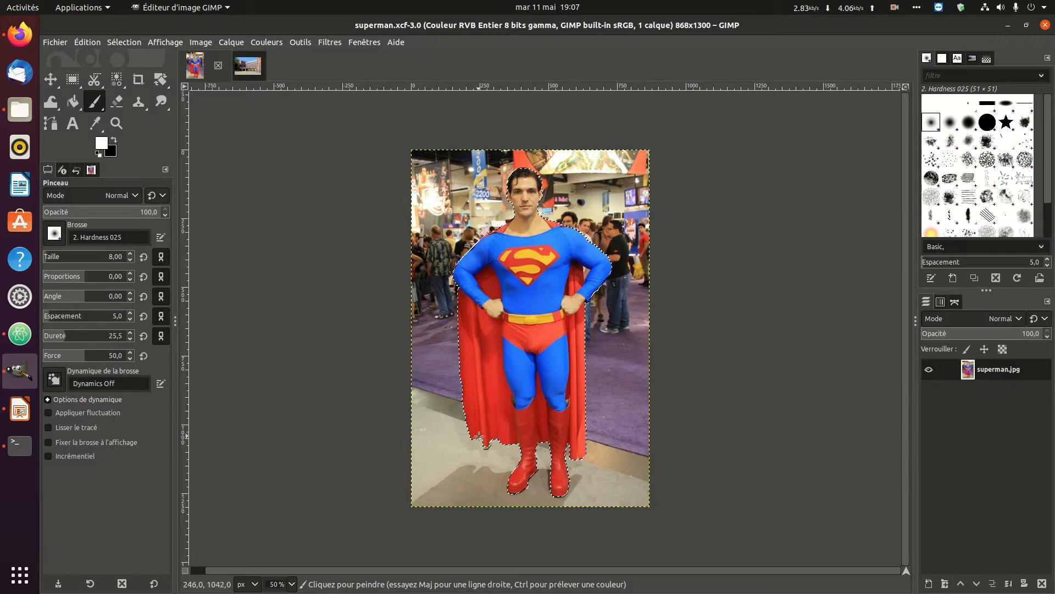
Copy the selected Superman figure from the superman.xcf image
{"action": "left_click", "coordinate": [254, 68]}
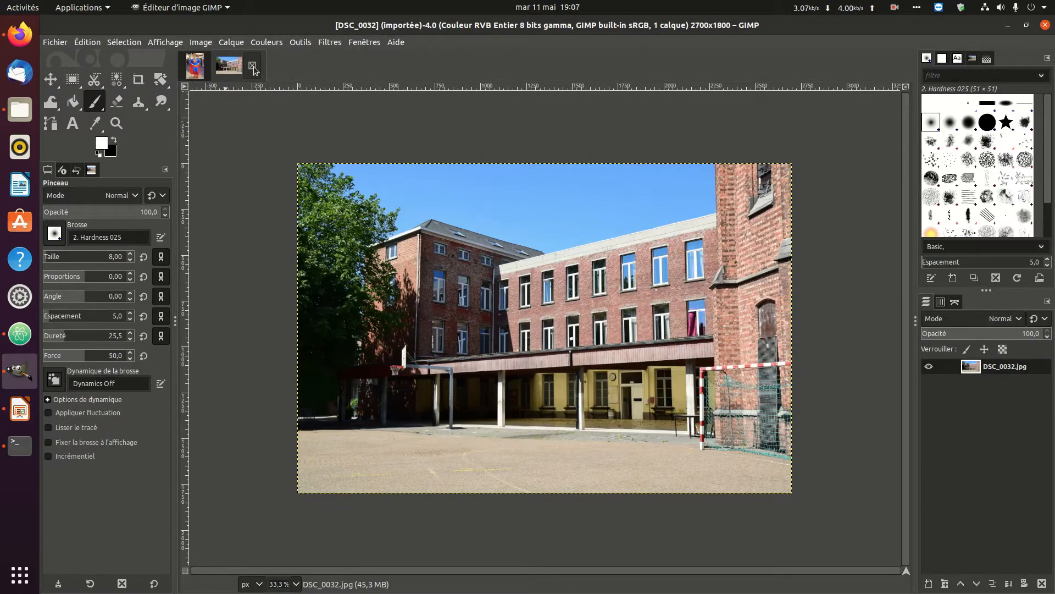
{"action": "left_click", "coordinate": [190, 69]}
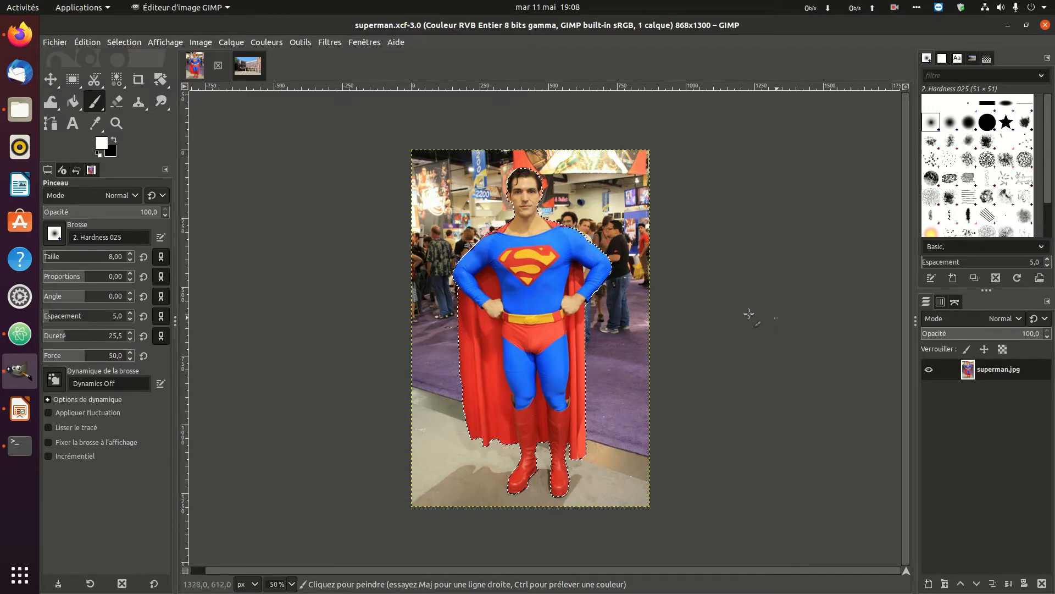
{"action": "key", "text": "1"}
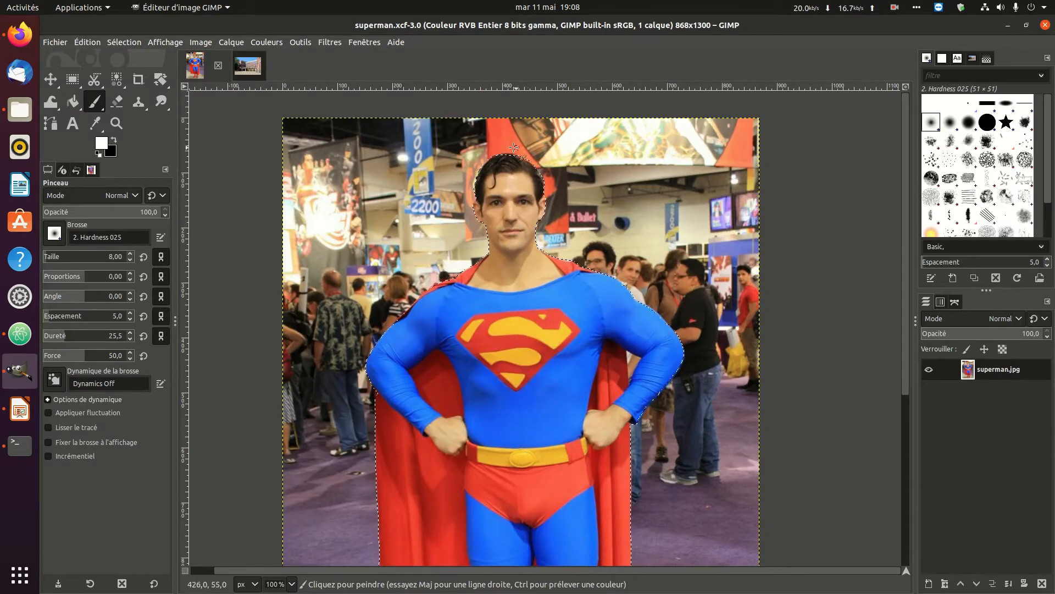
{"action": "scroll", "coordinate": [619, 287], "scroll_direction": "down", "scroll_amount": 1}
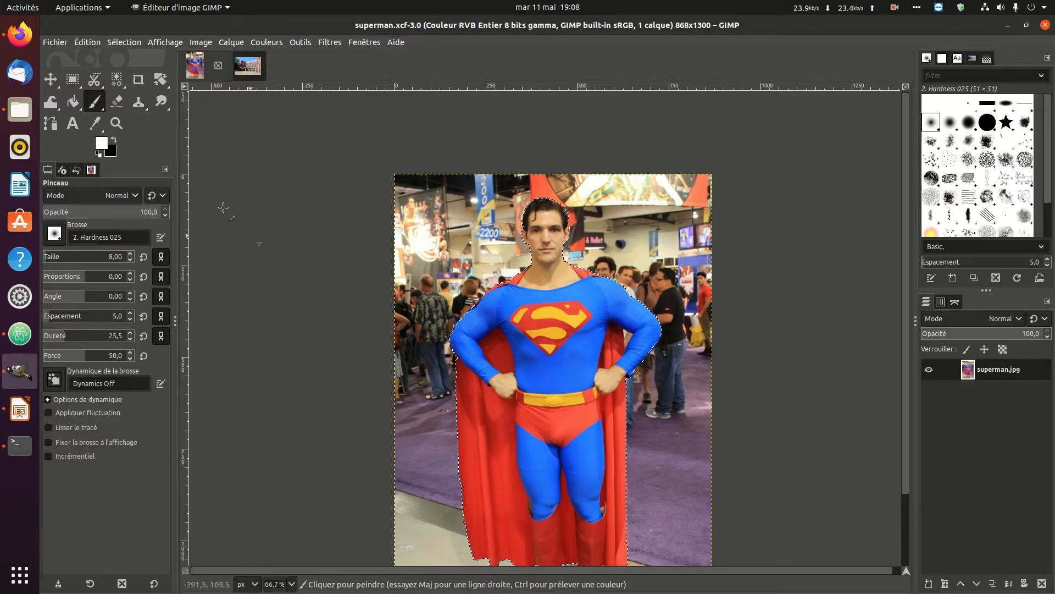
{"action": "left_click", "coordinate": [94, 48]}
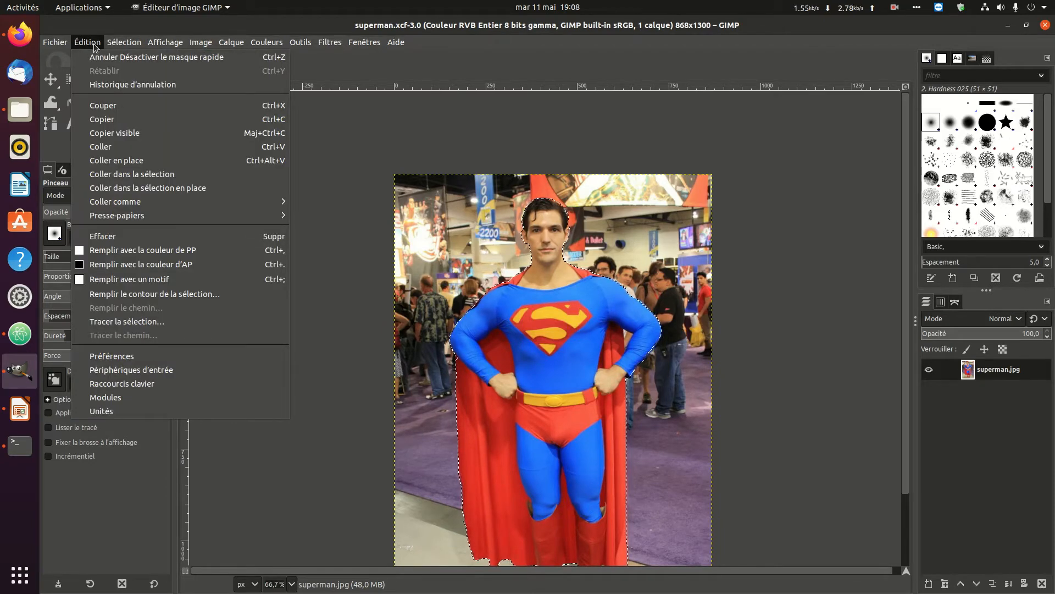
{"action": "left_click", "coordinate": [249, 118]}
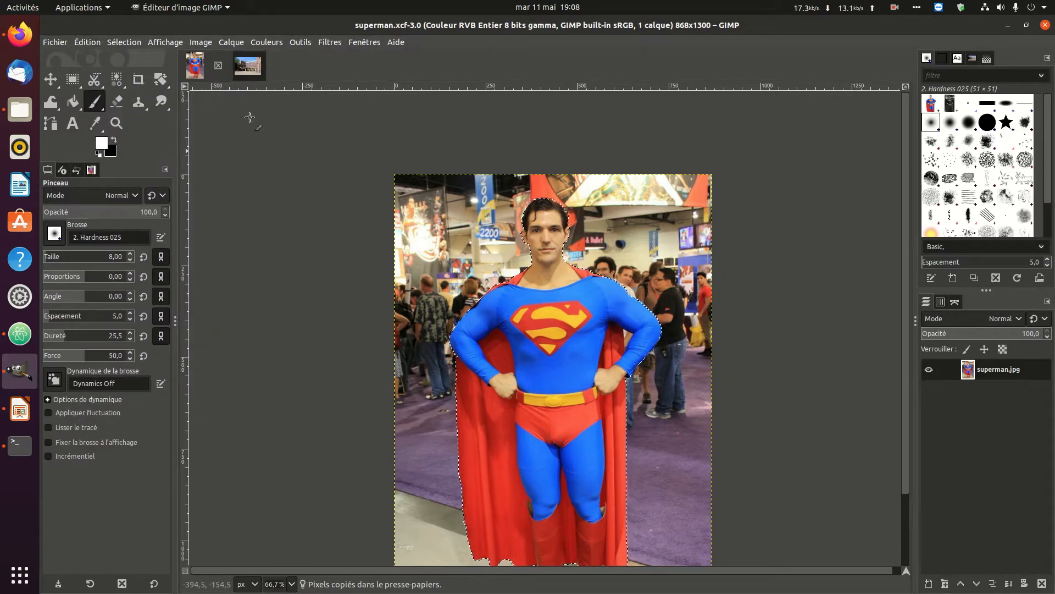
Paste the copied Superman figure as a new layer in the DSC_0032 schoolyard photo
{"action": "left_click", "coordinate": [254, 72]}
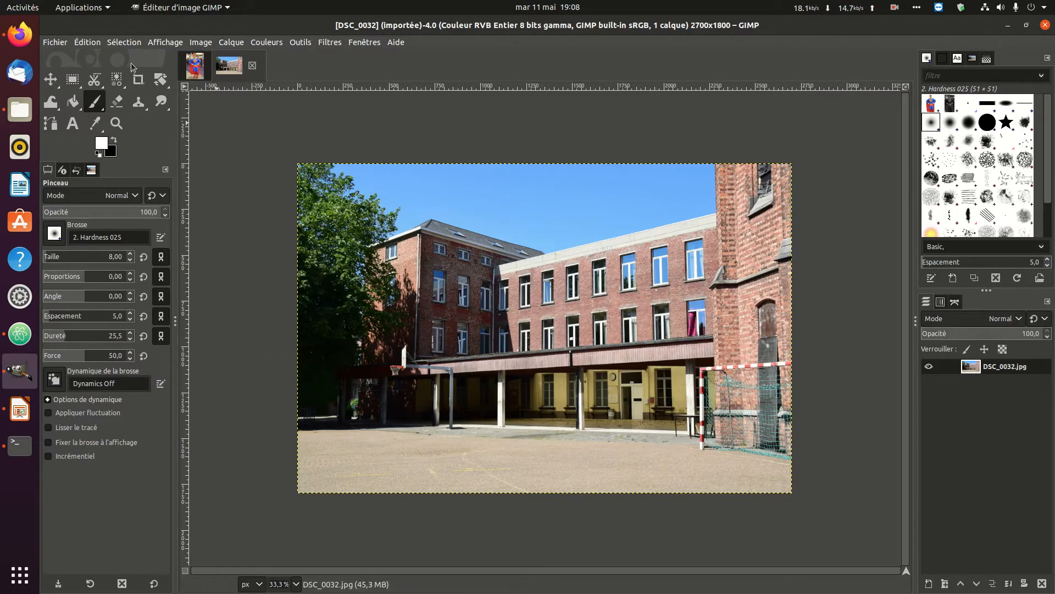
{"action": "left_click", "coordinate": [88, 42]}
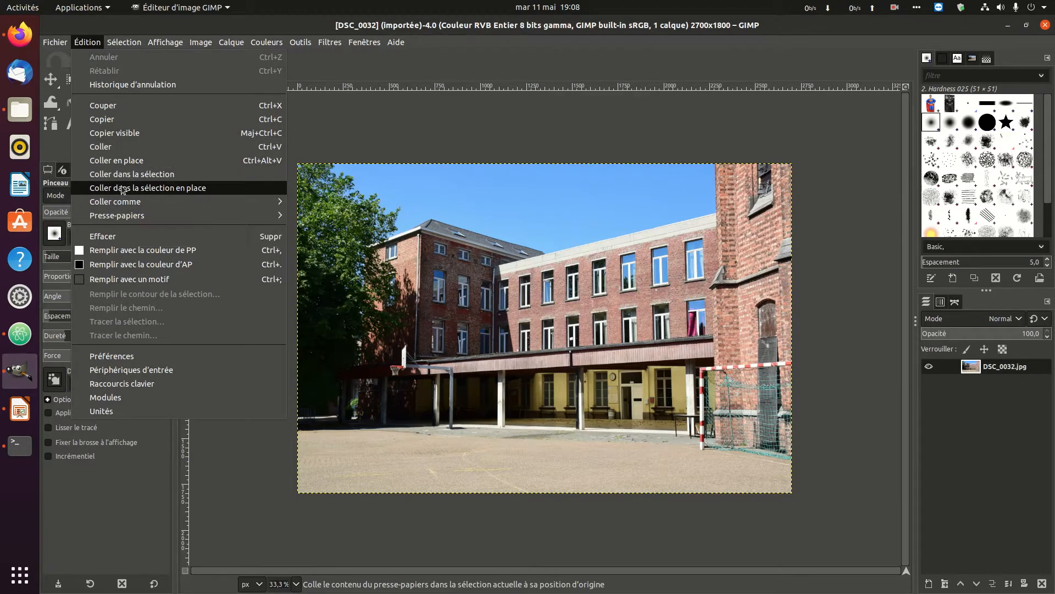
{"action": "mouse_move", "coordinate": [119, 203]}
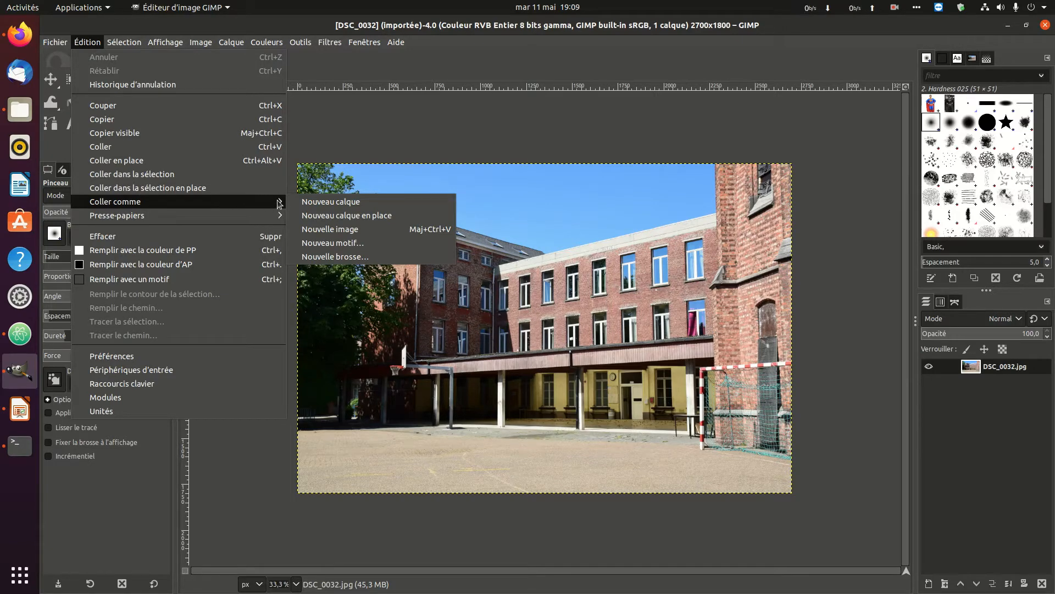
{"action": "left_click", "coordinate": [354, 202]}
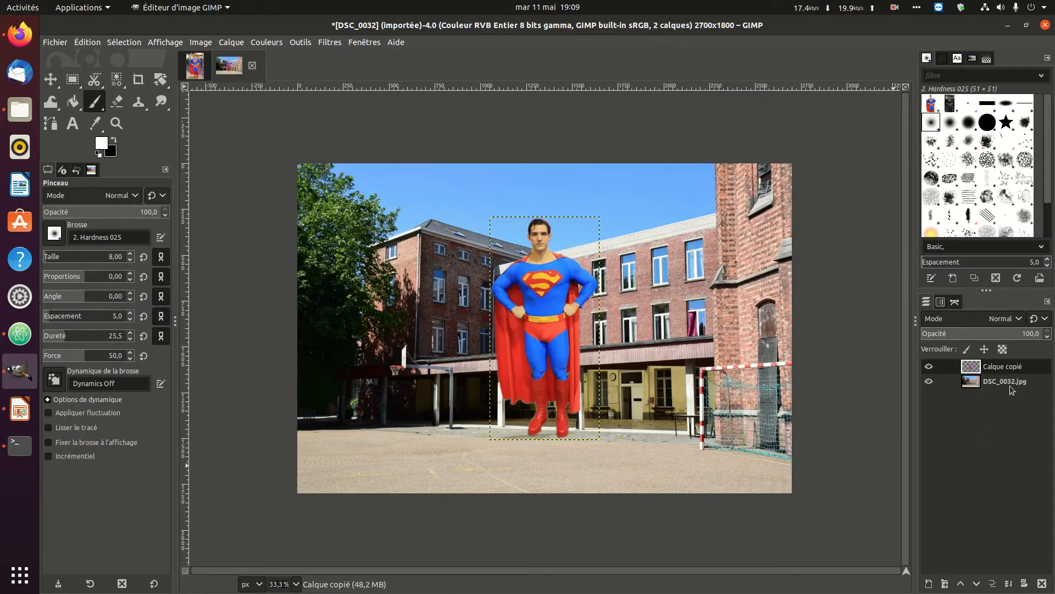
Move the pasted Superman layer below the DSC_0032.jpg layer and return it to the top of the layer stack
{"action": "left_click", "coordinate": [1024, 383]}
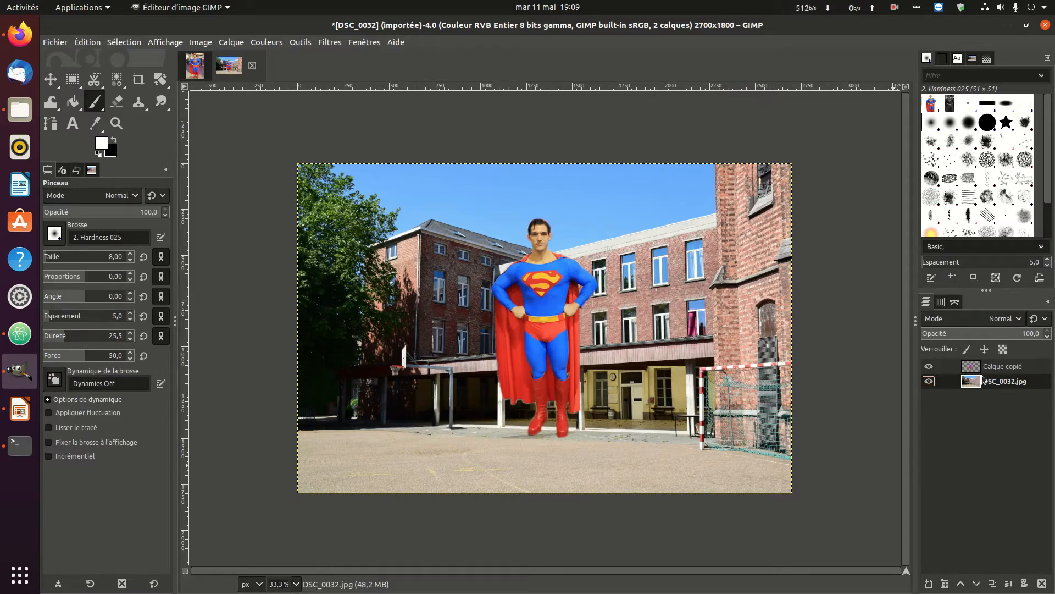
{"action": "left_click", "coordinate": [1013, 368]}
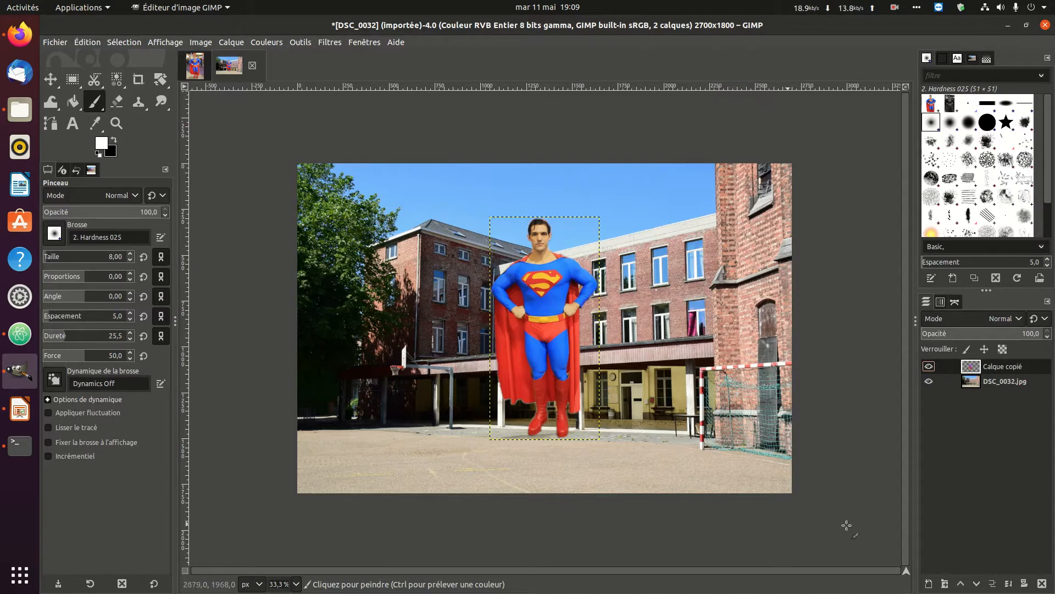
{"action": "left_click", "coordinate": [1003, 380]}
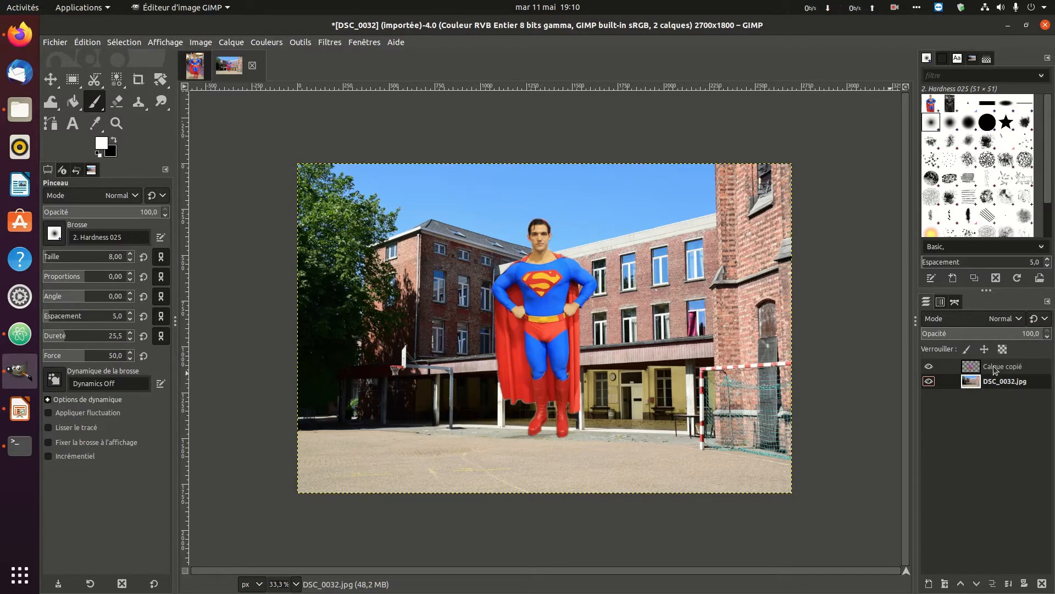
{"action": "left_click_drag", "start_coordinate": [994, 370], "coordinate": [948, 409]}
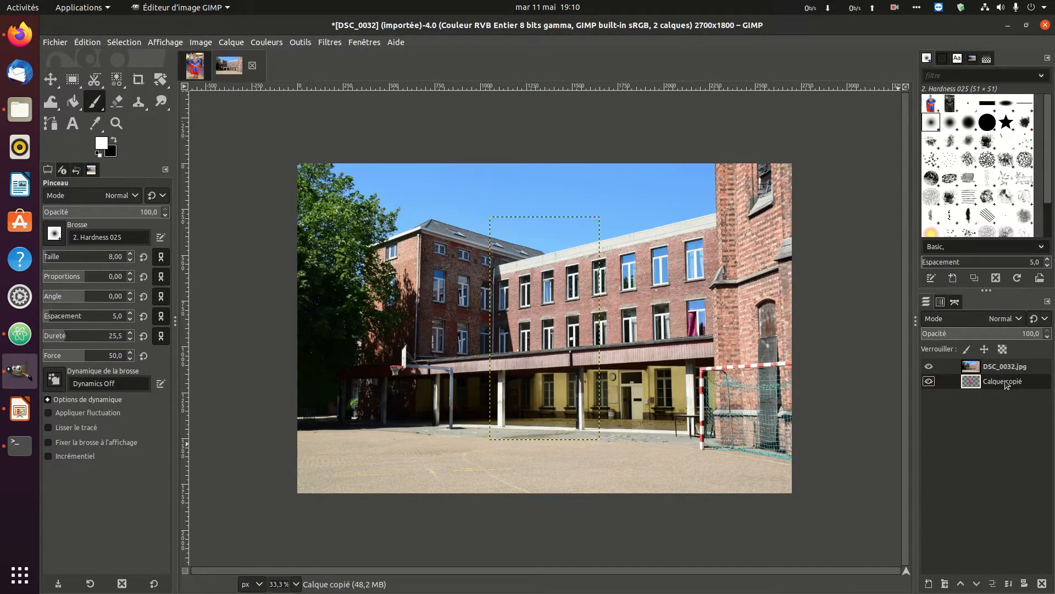
{"action": "left_click_drag", "start_coordinate": [1005, 385], "coordinate": [995, 363]}
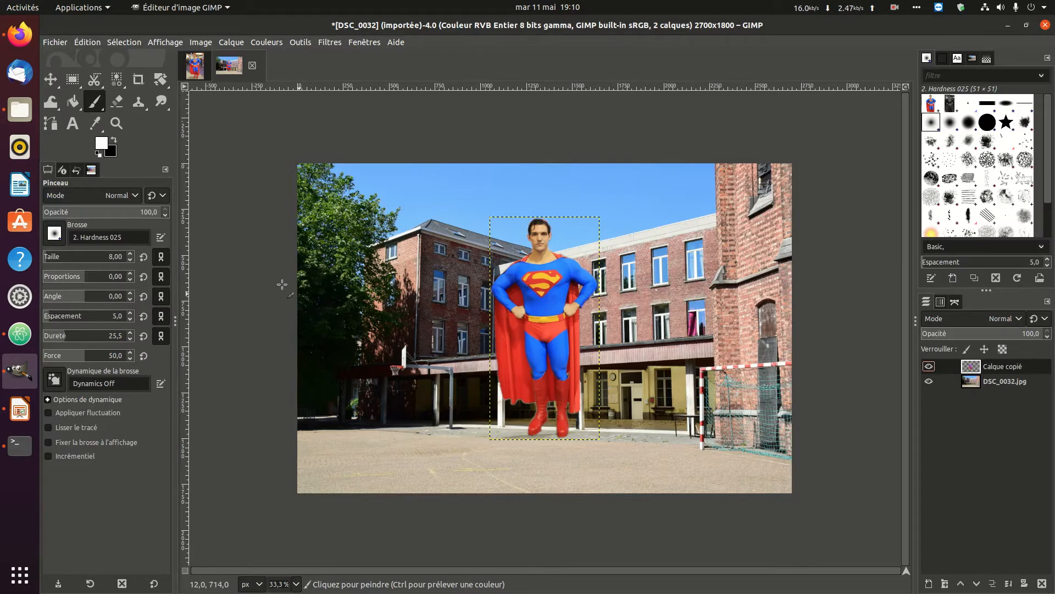
Move the Superman layer about 582 px right and 357 px down, so he stands beside the goal in the schoolyard
{"action": "left_click", "coordinate": [51, 80]}
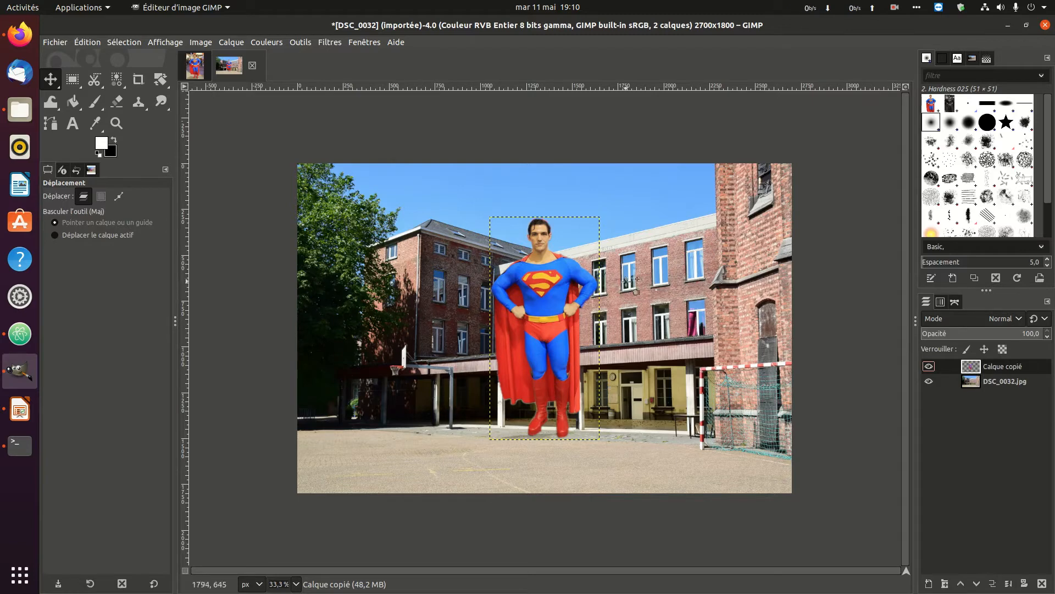
{"action": "left_click_drag", "start_coordinate": [535, 280], "coordinate": [654, 354]}
{"action": "left_click_drag", "start_coordinate": [652, 354], "coordinate": [651, 357]}
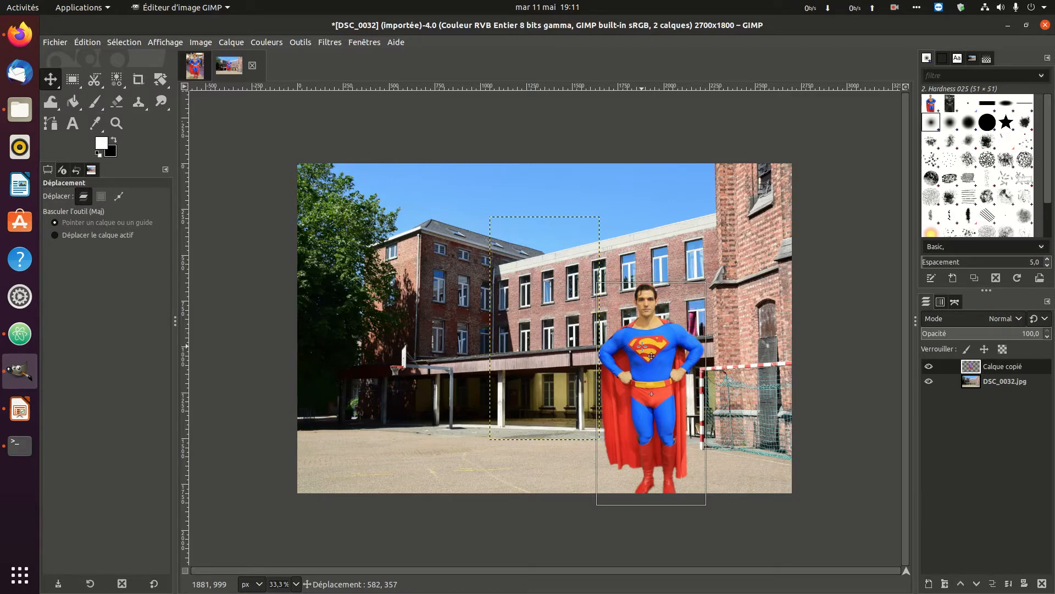
{"action": "mouse_move", "coordinate": [651, 356]}
{"action": "left_mouse_down"}
{"action": "mouse_move", "coordinate": [655, 342]}
{"action": "mouse_move", "coordinate": [651, 357]}
{"action": "left_mouse_up"}
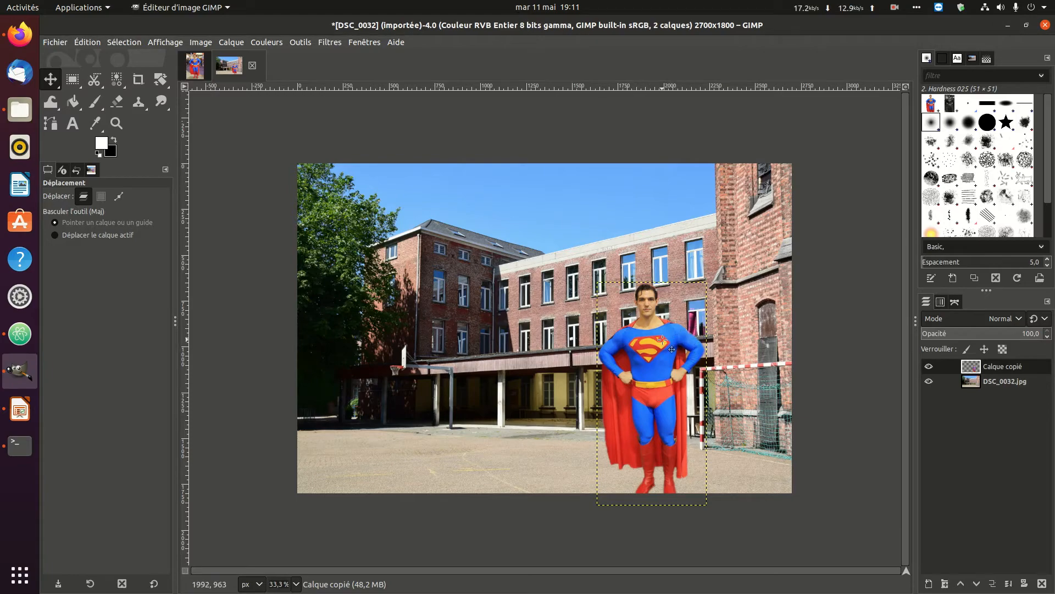
Erase the leftover red fringe along the top of Superman's hair on the Calque copié layer, using the 2. Hardness 025 brush at size 8
{"action": "scroll", "coordinate": [649, 299], "scroll_direction": "up", "scroll_amount": 3}
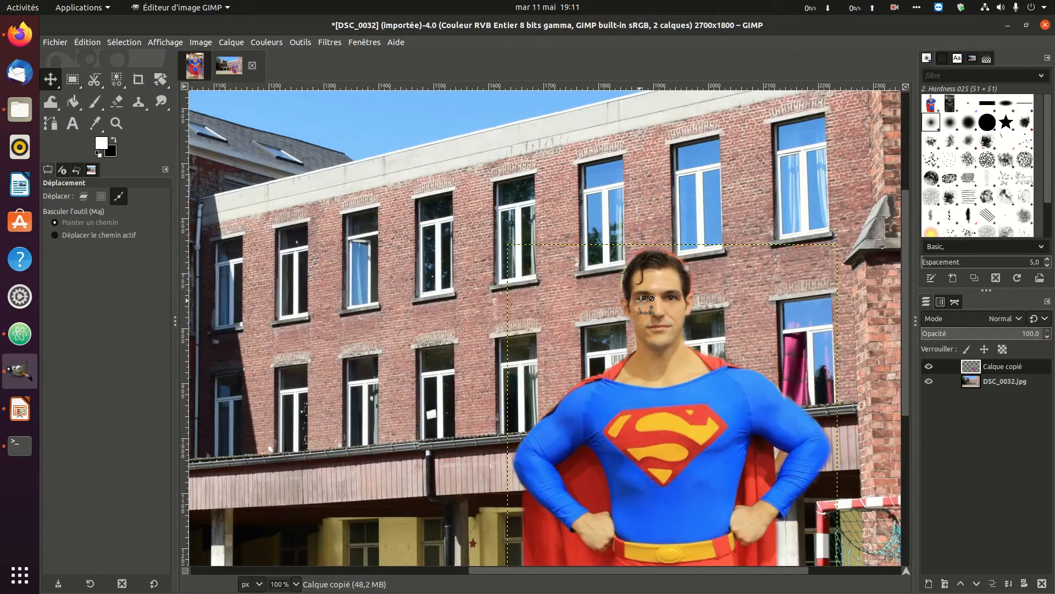
{"action": "scroll", "coordinate": [641, 301], "scroll_direction": "up", "scroll_amount": 1}
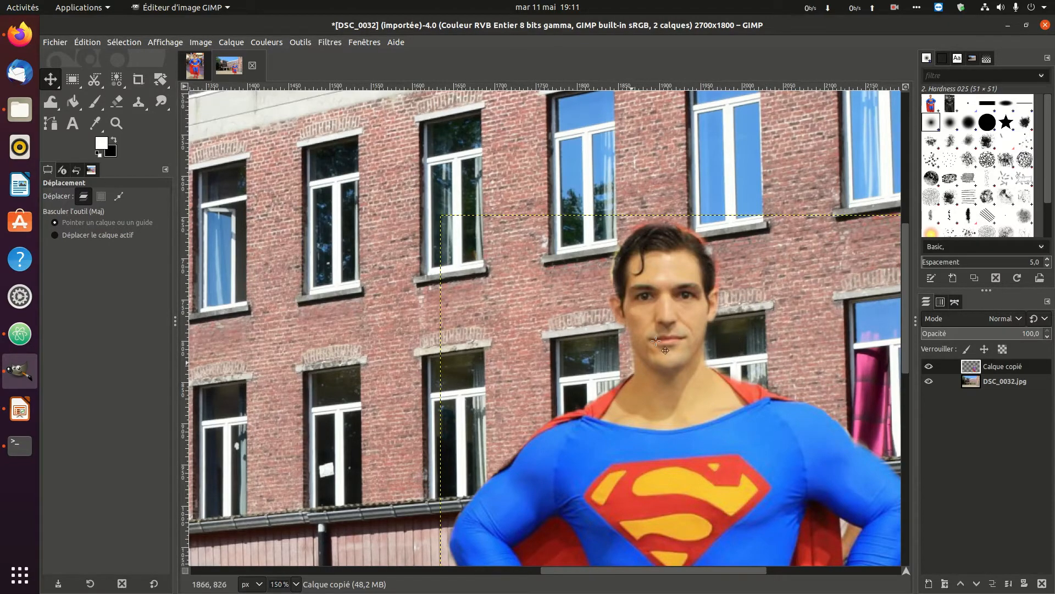
{"action": "scroll", "coordinate": [675, 244], "scroll_direction": "up", "scroll_amount": 2}
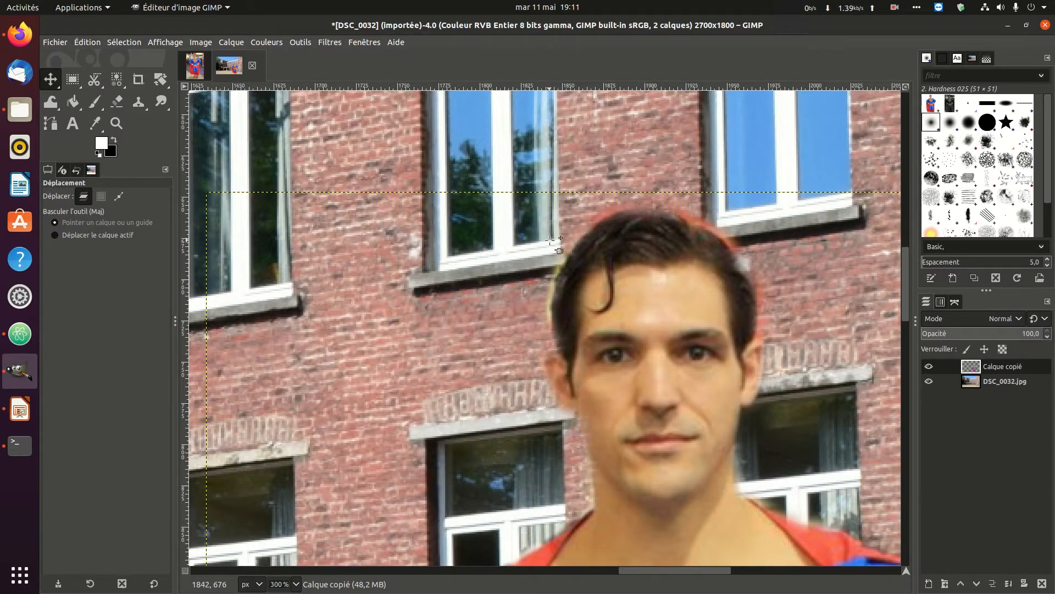
{"action": "left_click", "coordinate": [195, 67]}
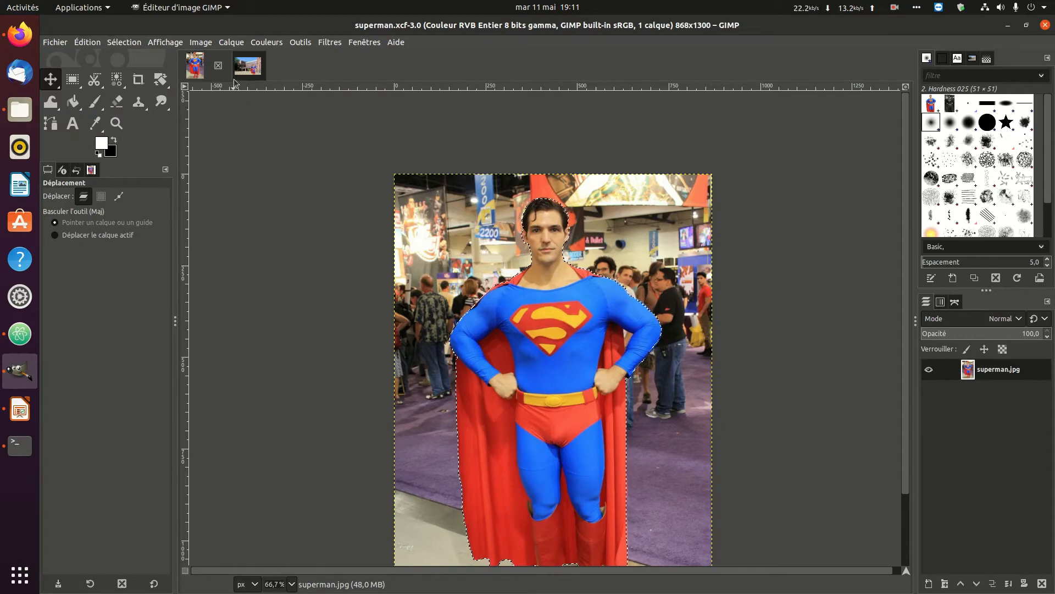
{"action": "left_click", "coordinate": [249, 66]}
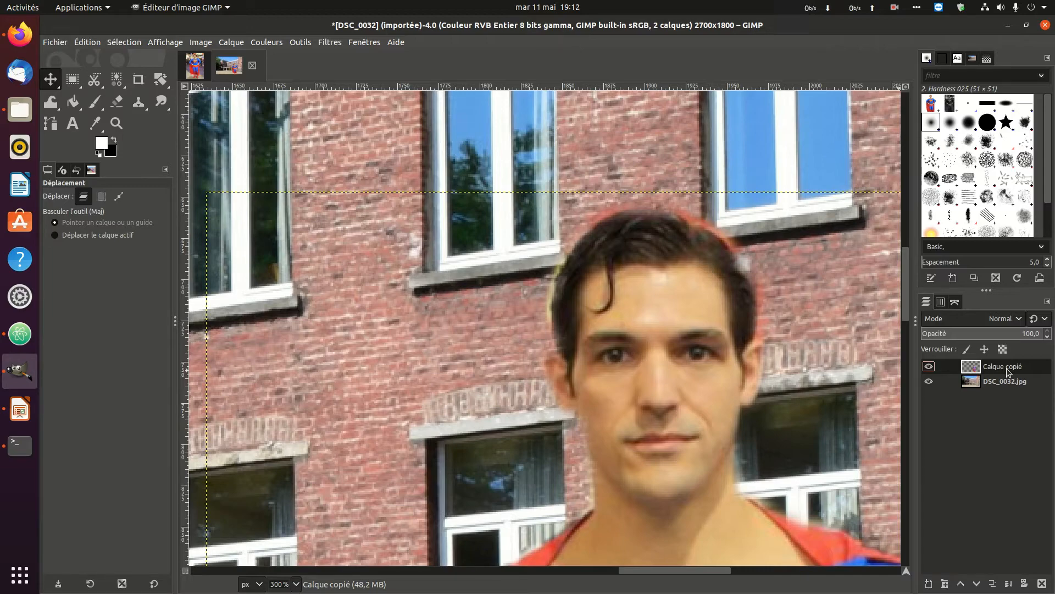
{"action": "left_click", "coordinate": [116, 102]}
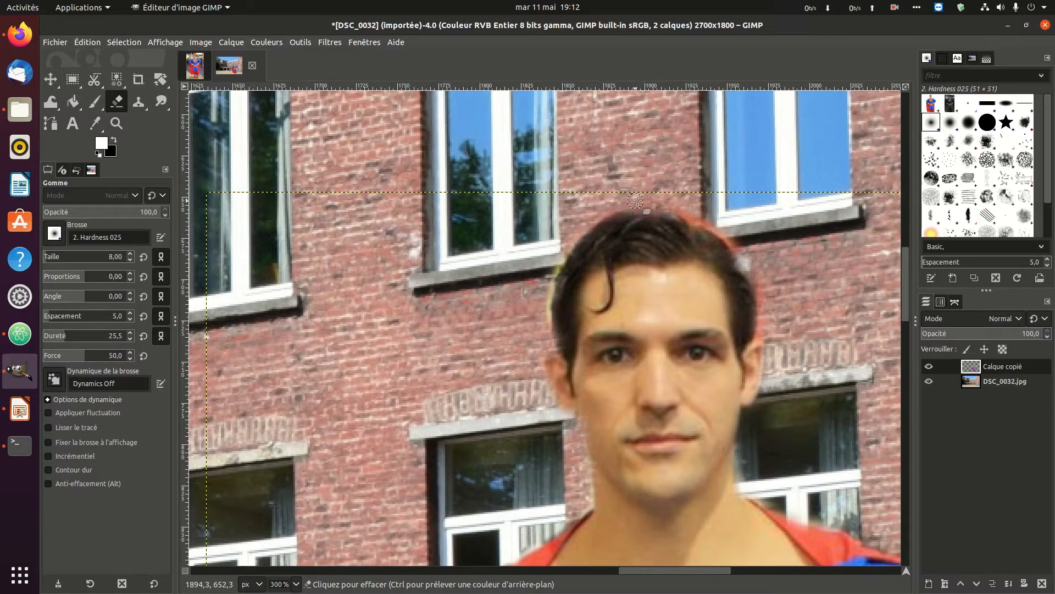
{"action": "left_click", "coordinate": [690, 211]}
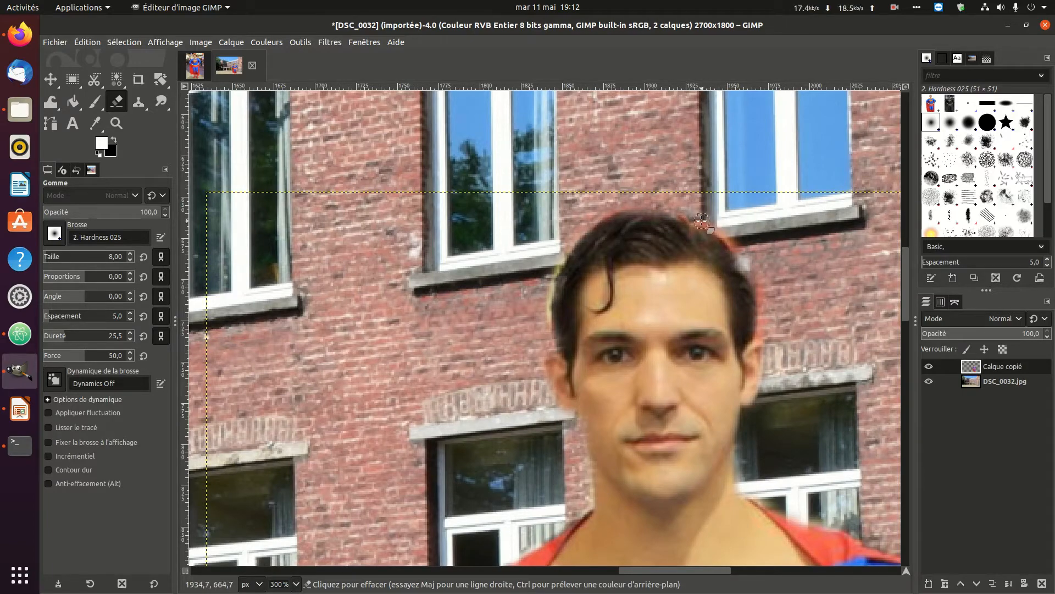
Try an eraser stroke across Superman's hair and forehead, and undo it
{"action": "mouse_move", "coordinate": [701, 220]}
{"action": "left_mouse_down"}
{"action": "mouse_move", "coordinate": [735, 243]}
{"action": "mouse_move", "coordinate": [711, 220]}
{"action": "mouse_move", "coordinate": [693, 291]}
{"action": "left_mouse_up"}
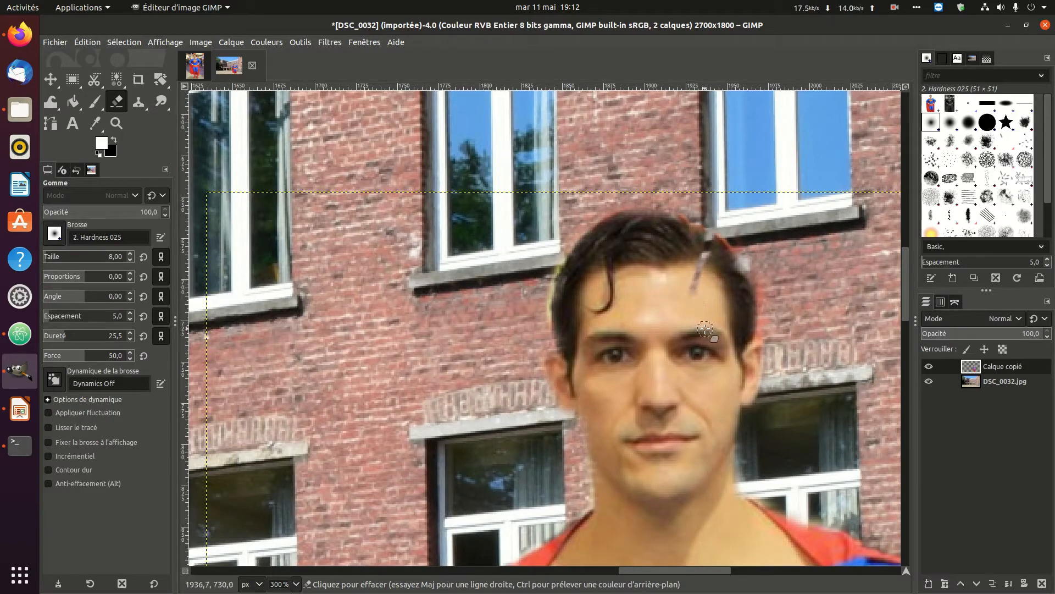
{"action": "key", "text": "ctrl"}
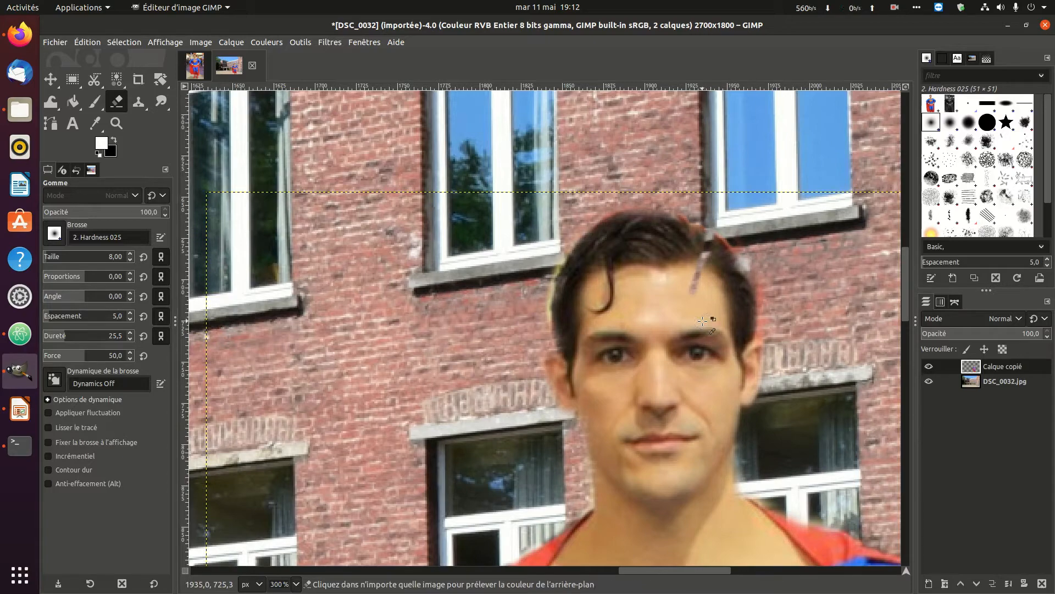
{"action": "key", "text": "ctrl+z"}
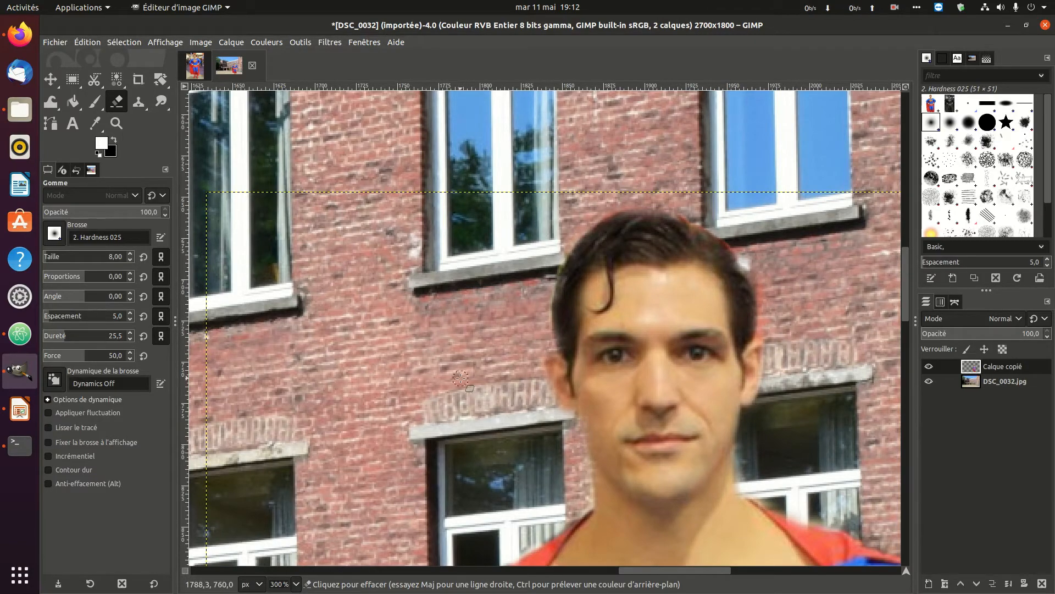
Try erasing over the window beside the head on the DSC_0032.jpg layer, undo it, and reselect the Calque copié layer
{"action": "scroll", "coordinate": [579, 374], "scroll_direction": "down", "scroll_amount": 3}
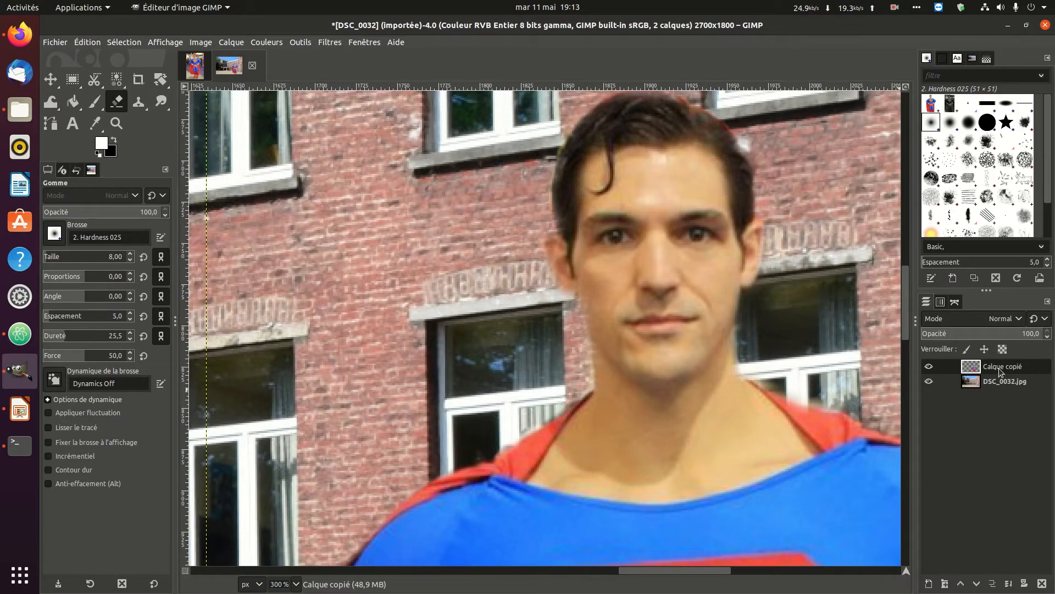
{"action": "left_click", "coordinate": [1004, 380]}
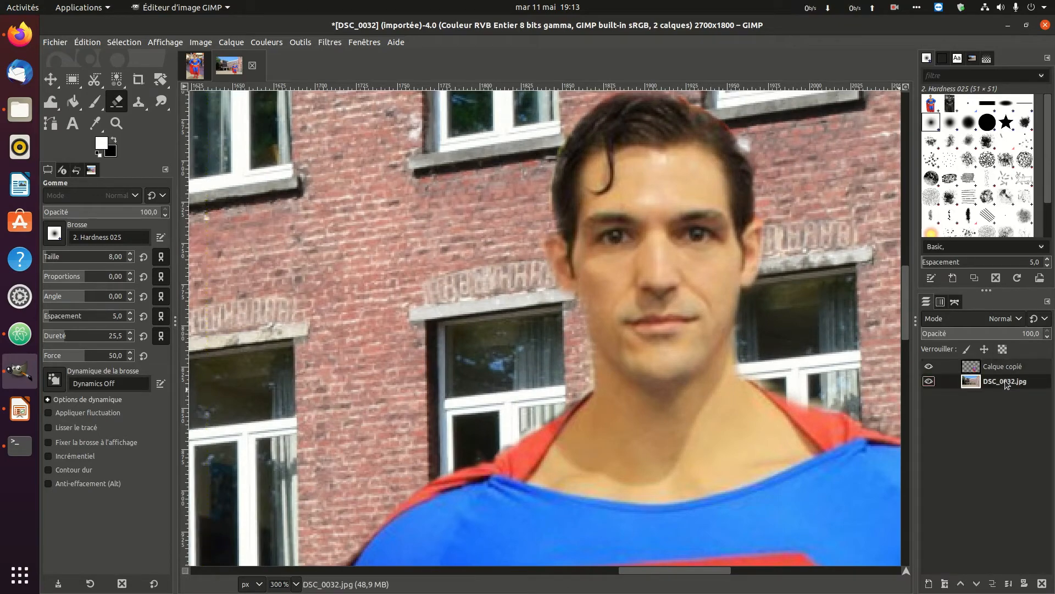
{"action": "mouse_move", "coordinate": [826, 246]}
{"action": "left_mouse_down"}
{"action": "mouse_move", "coordinate": [795, 313]}
{"action": "mouse_move", "coordinate": [833, 256]}
{"action": "mouse_move", "coordinate": [821, 275]}
{"action": "left_mouse_up"}
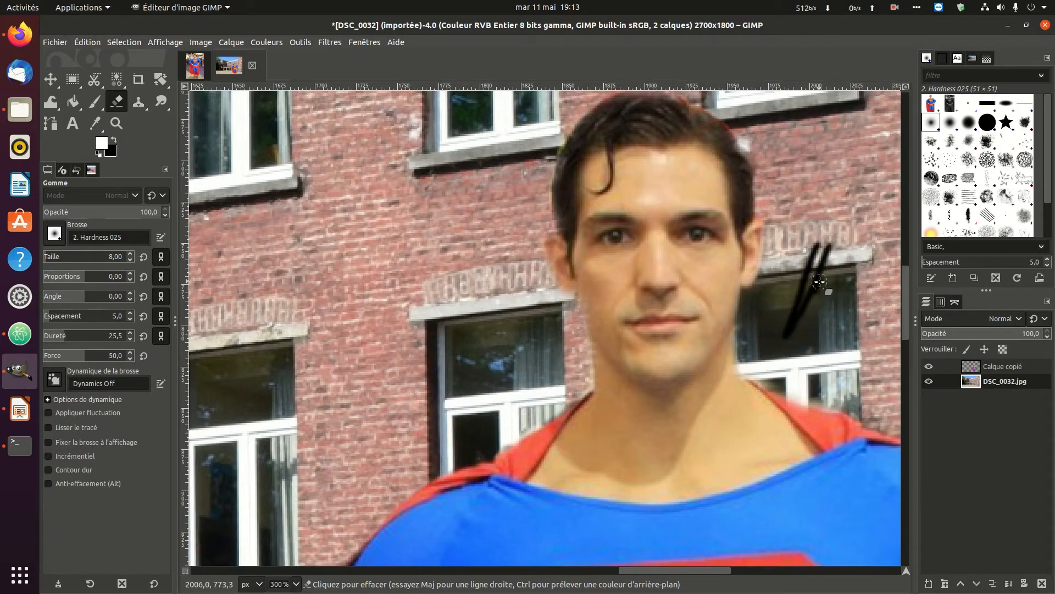
{"action": "key", "text": "ctrl"}
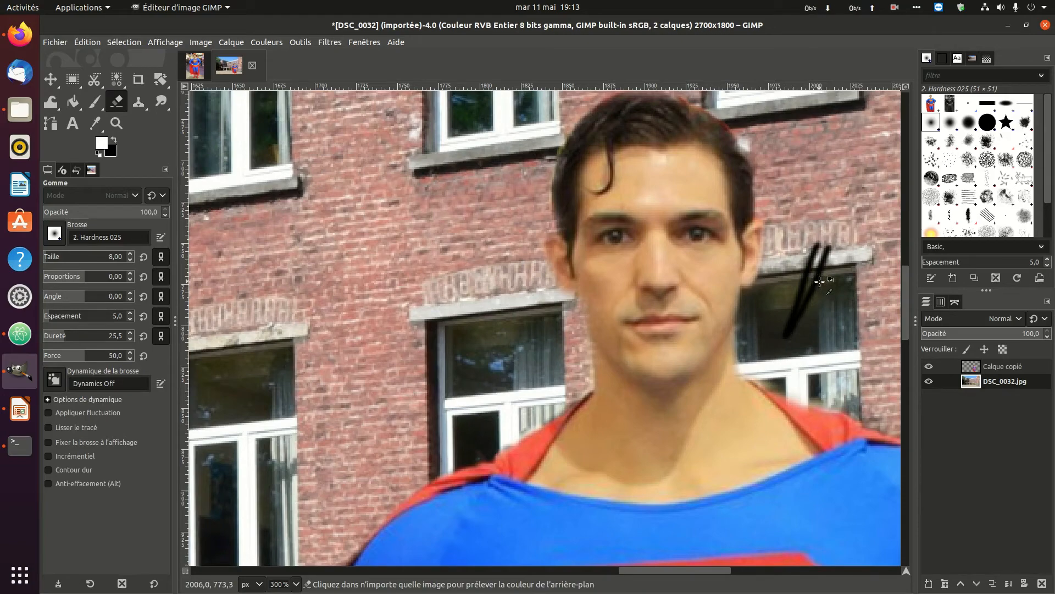
{"action": "key", "text": "ctrl+z"}
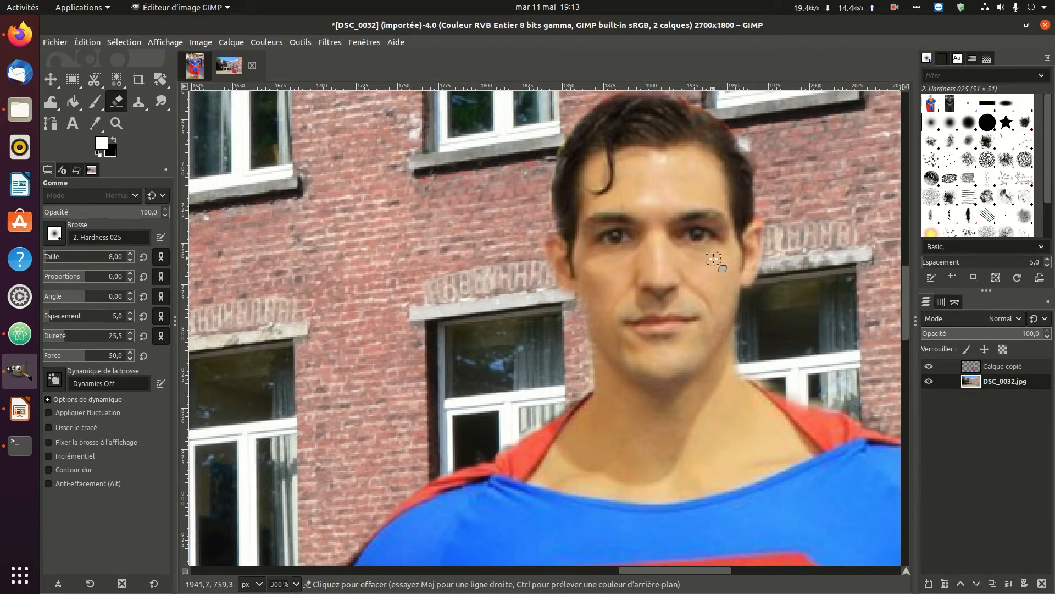
{"action": "left_click", "coordinate": [1017, 366]}
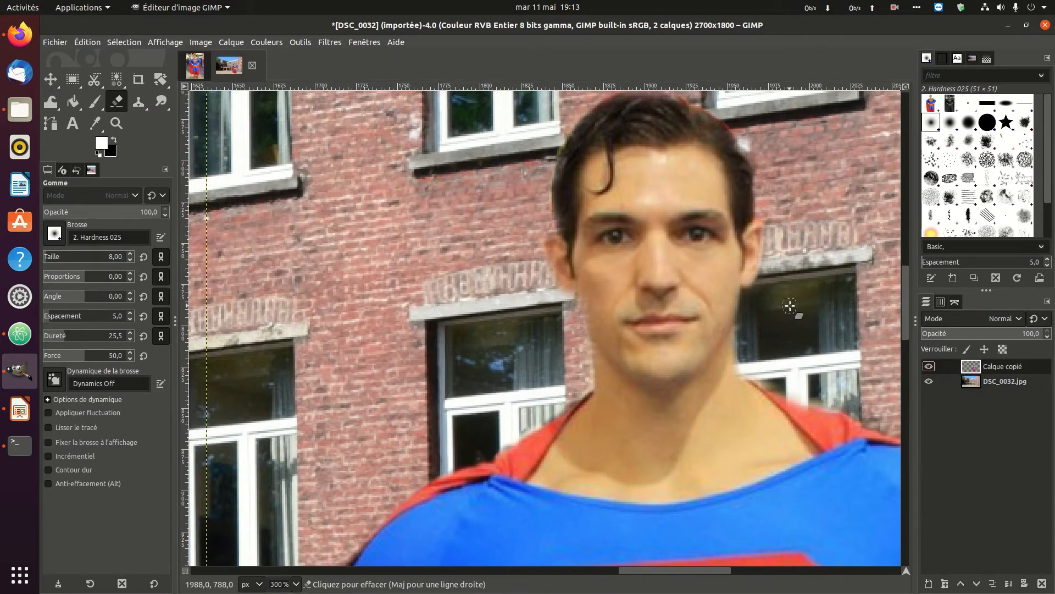
{"action": "scroll", "coordinate": [790, 308], "scroll_direction": "down", "scroll_amount": 2}
{"action": "scroll", "coordinate": [789, 307], "scroll_direction": "down", "scroll_amount": 3}
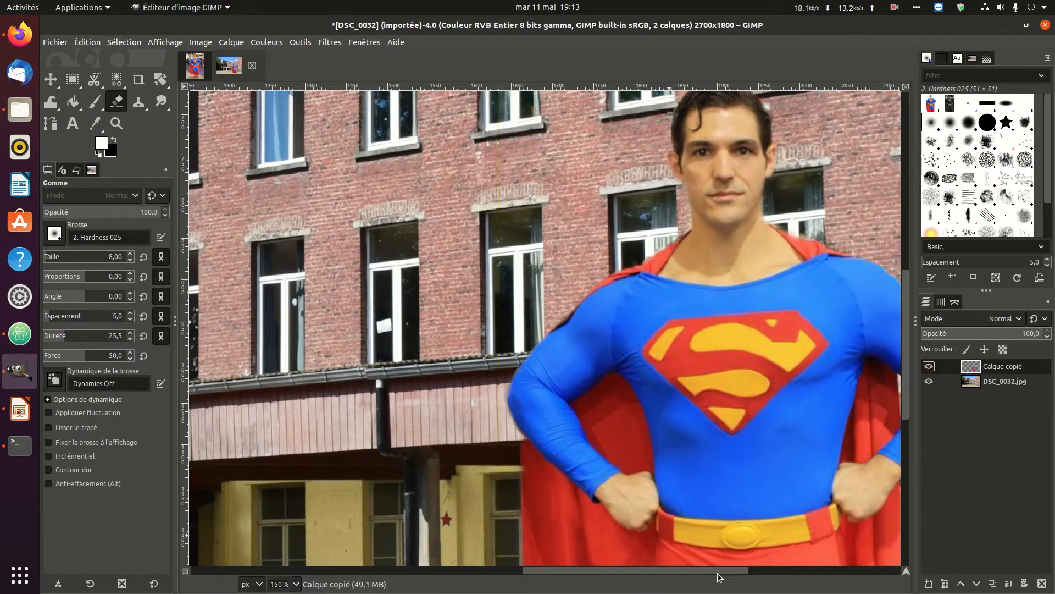
Outline the leftover background patch between Superman's bent arm and cape with Scissors Select, and convert the outline into a selection
{"action": "left_click", "coordinate": [767, 571]}
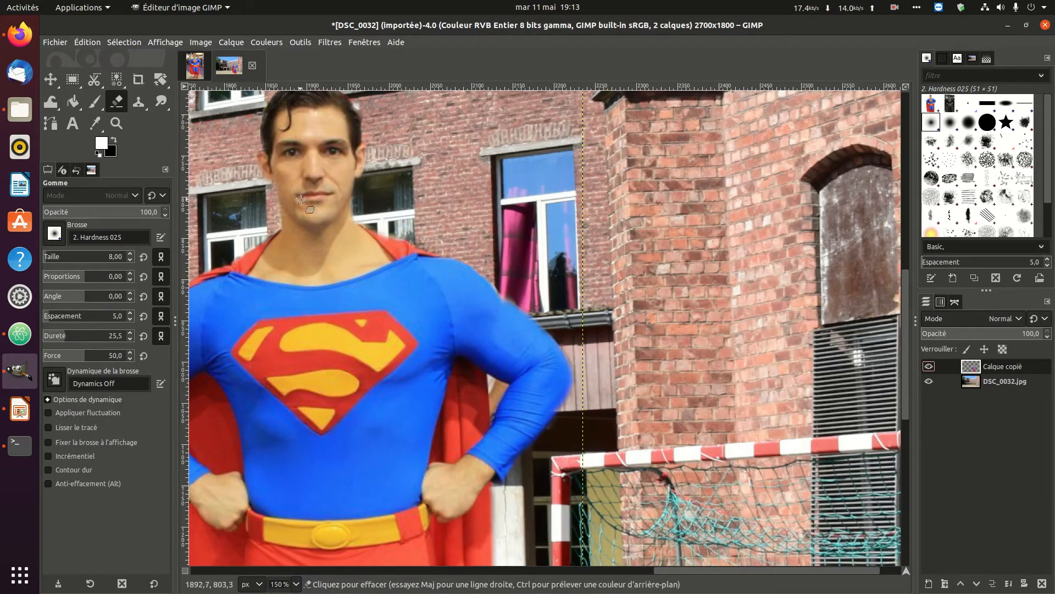
{"action": "left_click", "coordinate": [194, 63]}
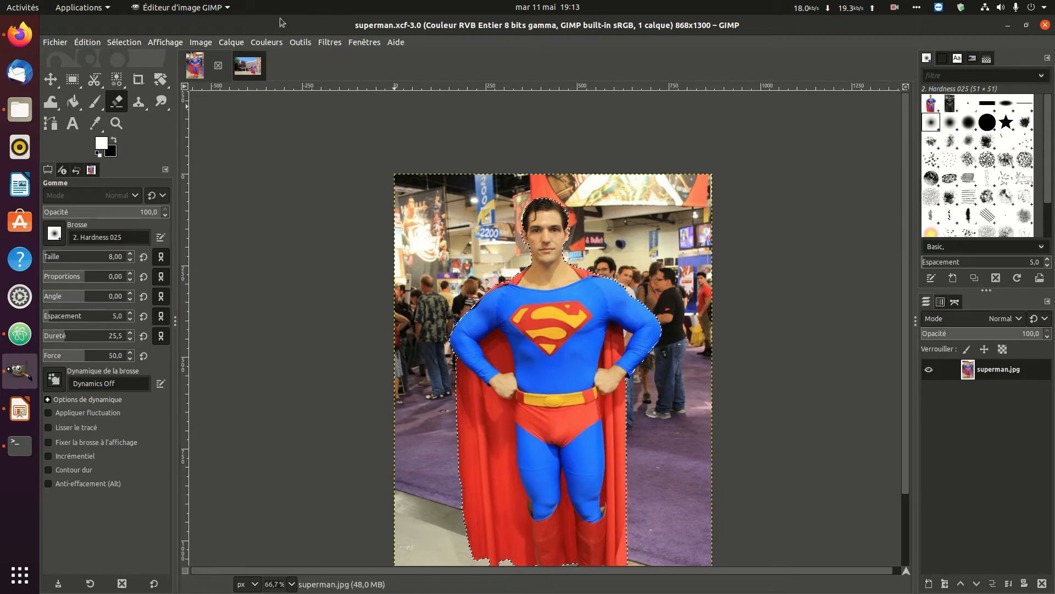
{"action": "left_click", "coordinate": [250, 67]}
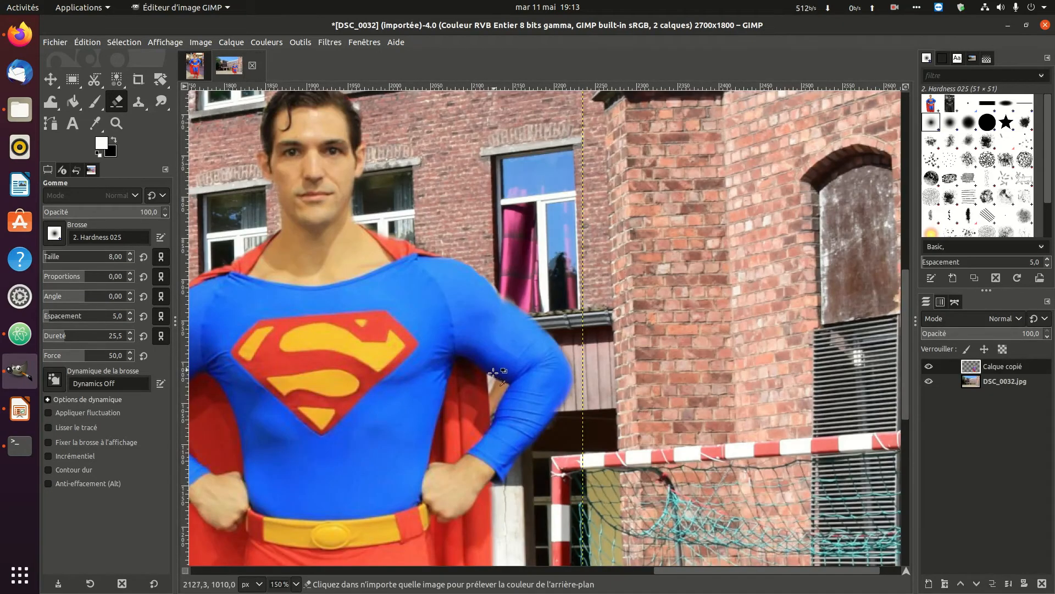
{"action": "scroll", "coordinate": [493, 373], "scroll_direction": "up", "scroll_amount": 1}
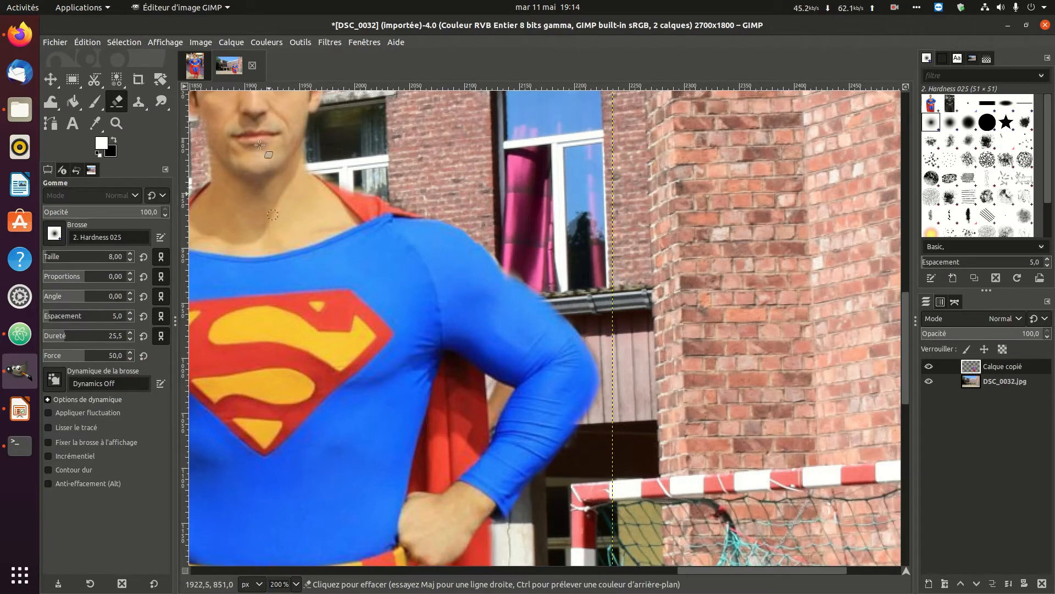
{"action": "left_click", "coordinate": [94, 80]}
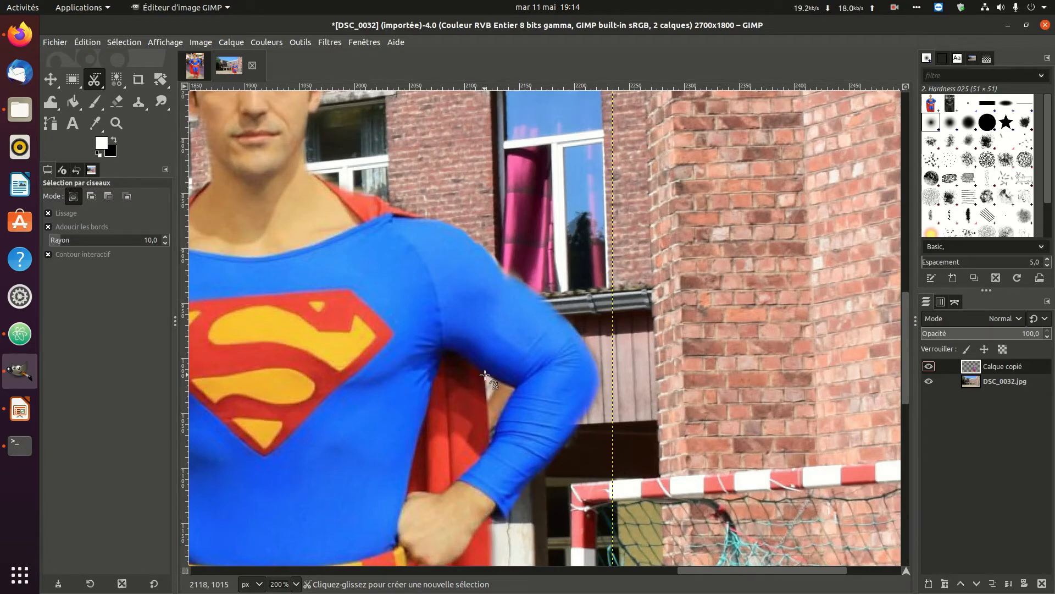
{"action": "left_click", "coordinate": [488, 402]}
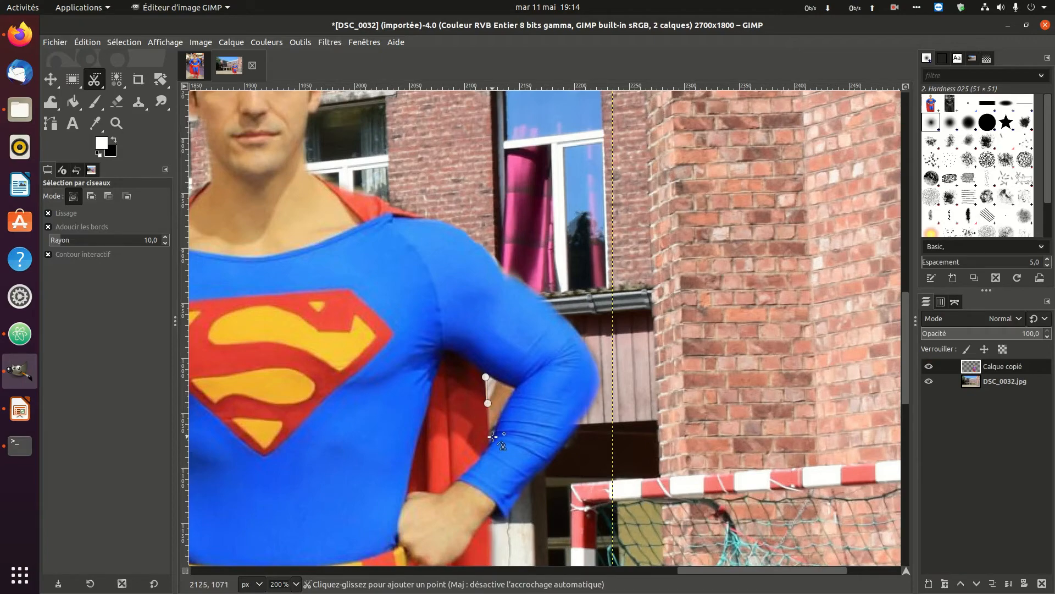
{"action": "left_click", "coordinate": [488, 421]}
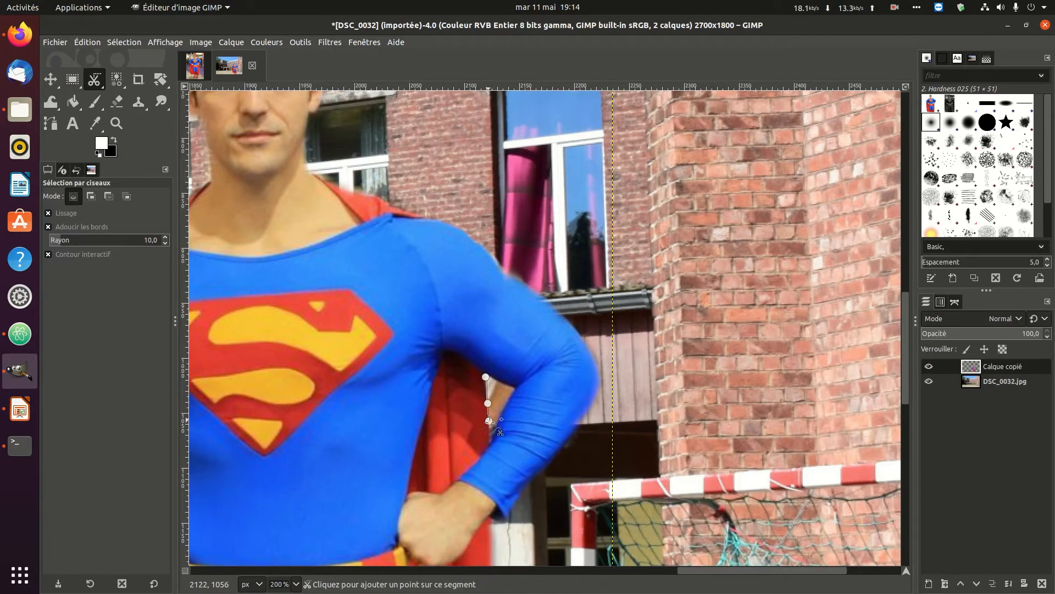
{"action": "left_click", "coordinate": [491, 443]}
{"action": "left_click", "coordinate": [500, 418]}
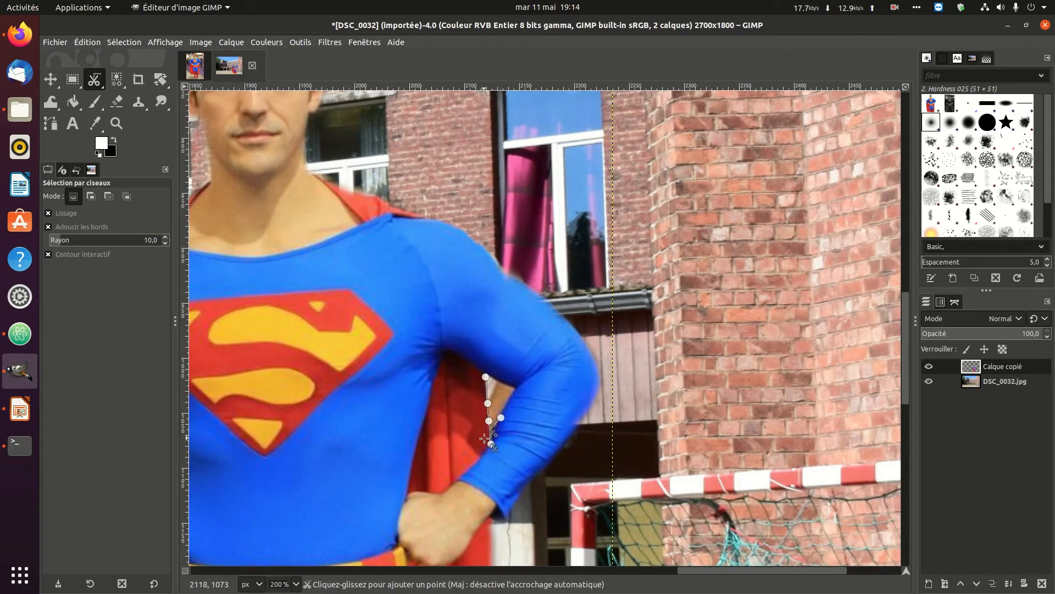
{"action": "left_click", "coordinate": [515, 391]}
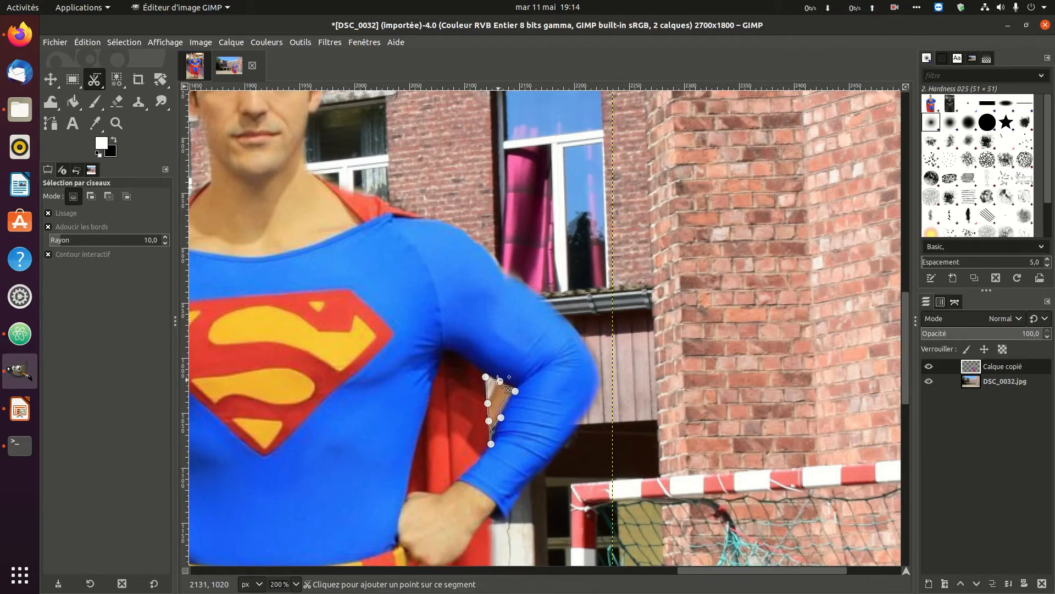
{"action": "left_click", "coordinate": [500, 379]}
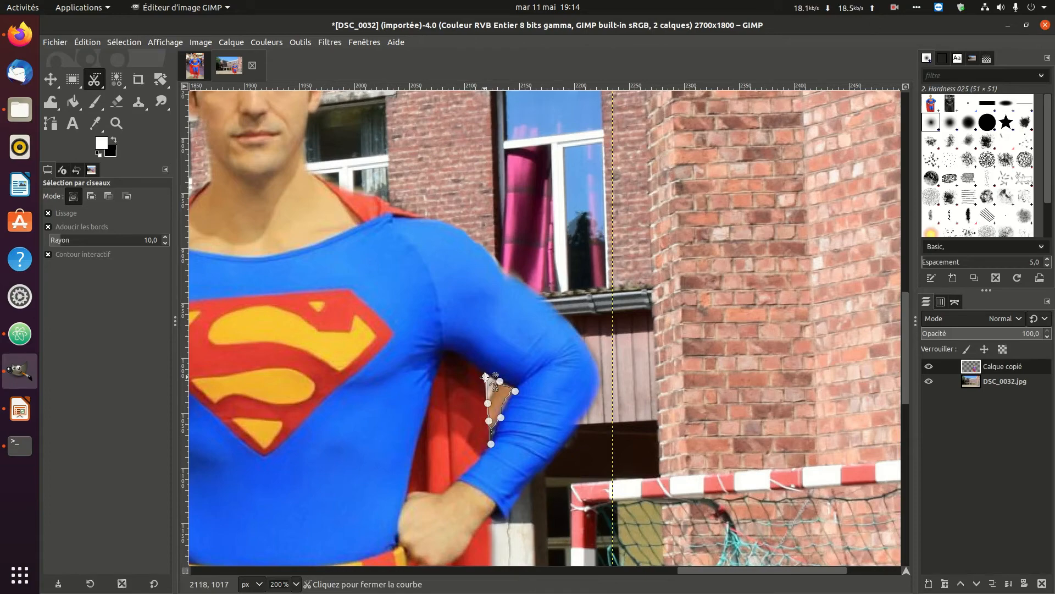
{"action": "left_click", "coordinate": [485, 376]}
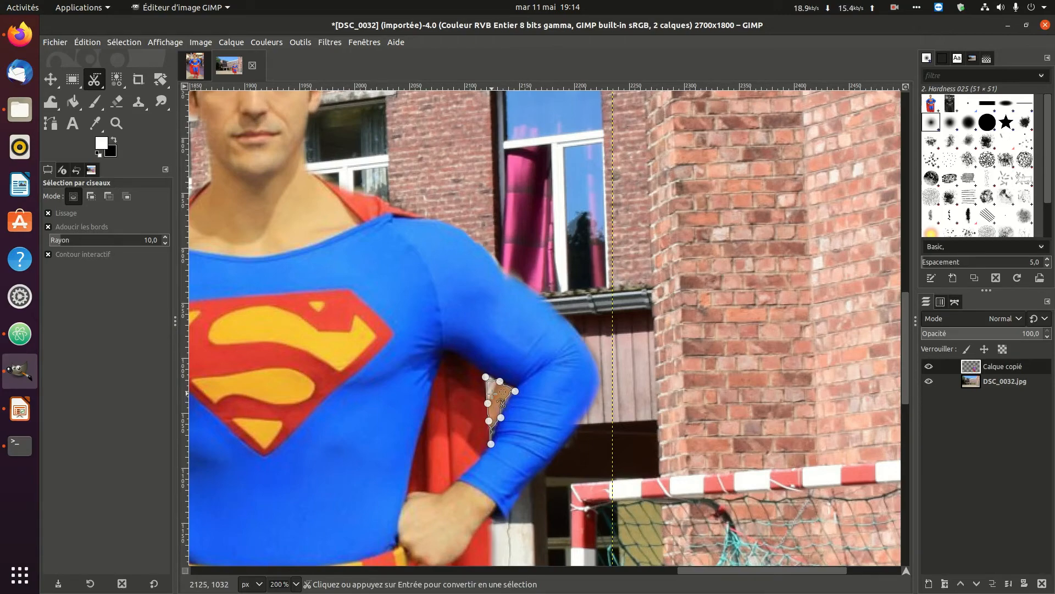
{"action": "left_click", "coordinate": [492, 393]}
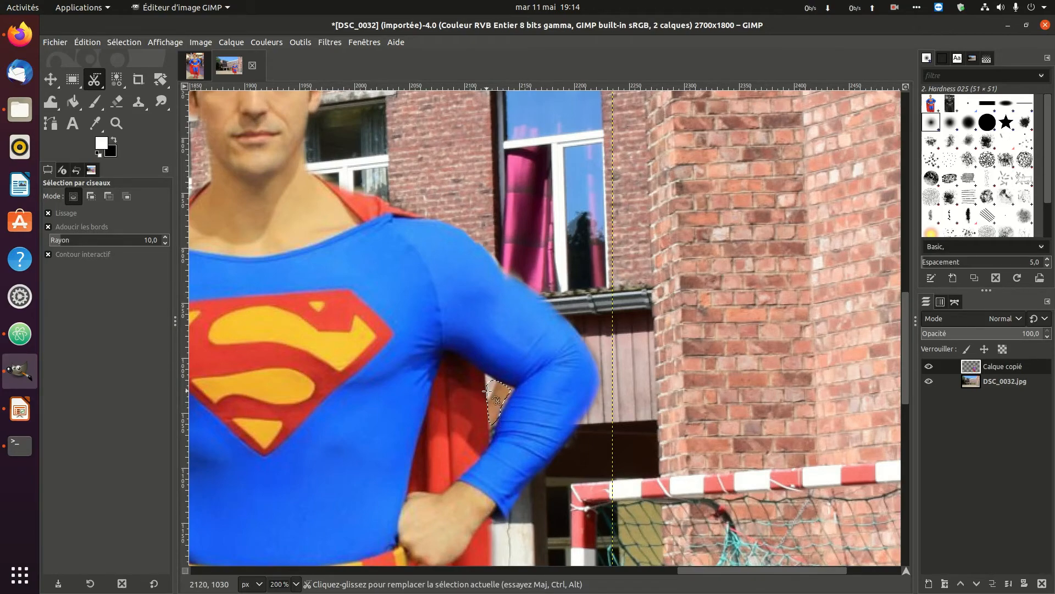
Extend the selection to the gap's upper edge and lower tip by painting white in Quick Mask with the 2. Hardness 025 paintbrush at size 4
{"action": "key", "text": "ctrl"}
{"action": "scroll", "coordinate": [480, 394], "scroll_direction": "up", "scroll_amount": 4}
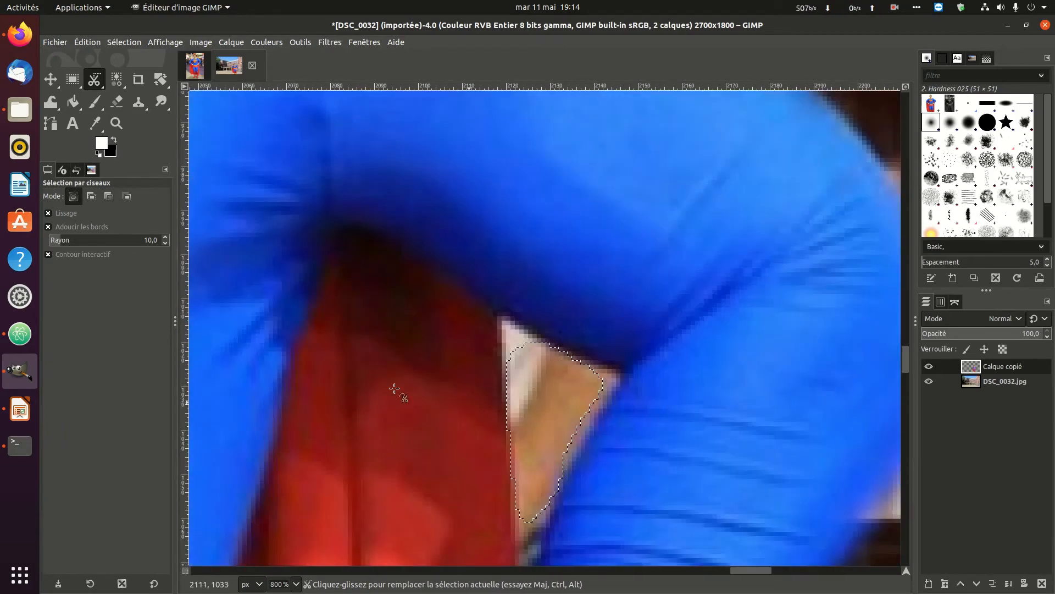
{"action": "left_click", "coordinate": [185, 570]}
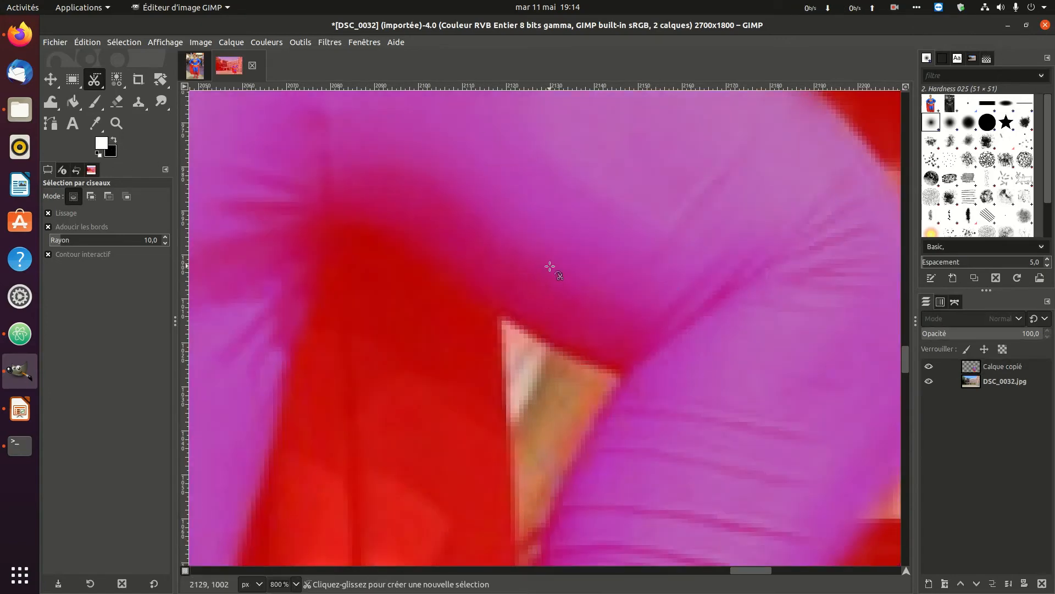
{"action": "left_click", "coordinate": [115, 141]}
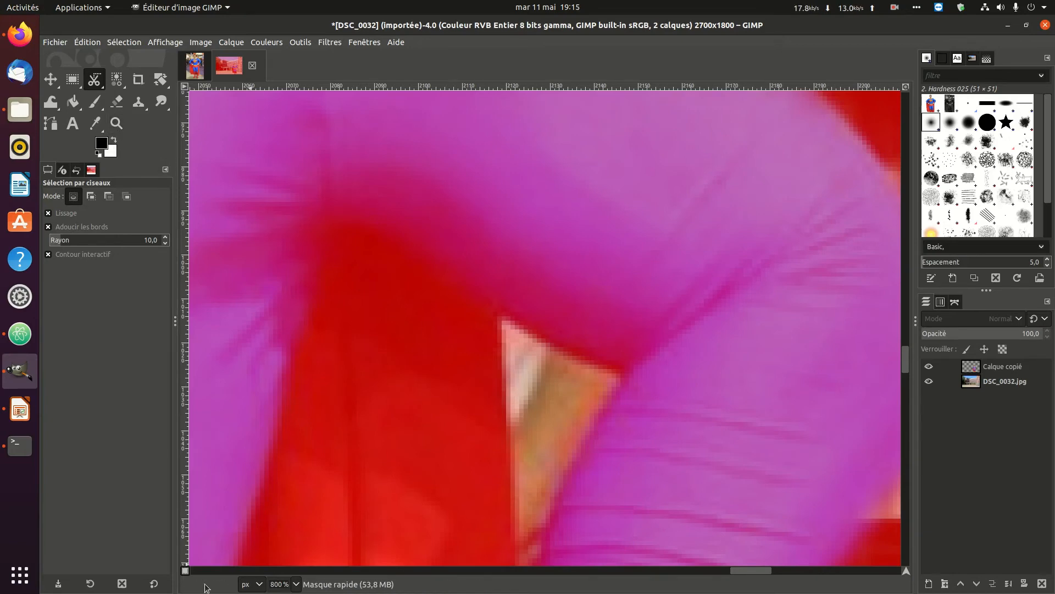
{"action": "left_click", "coordinate": [184, 571]}
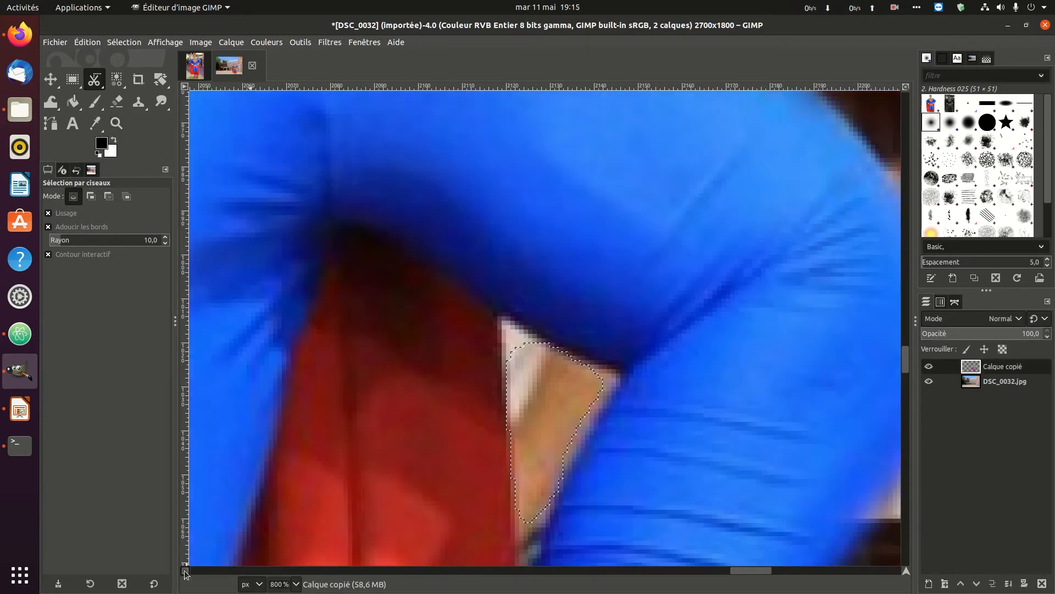
{"action": "left_click", "coordinate": [185, 572]}
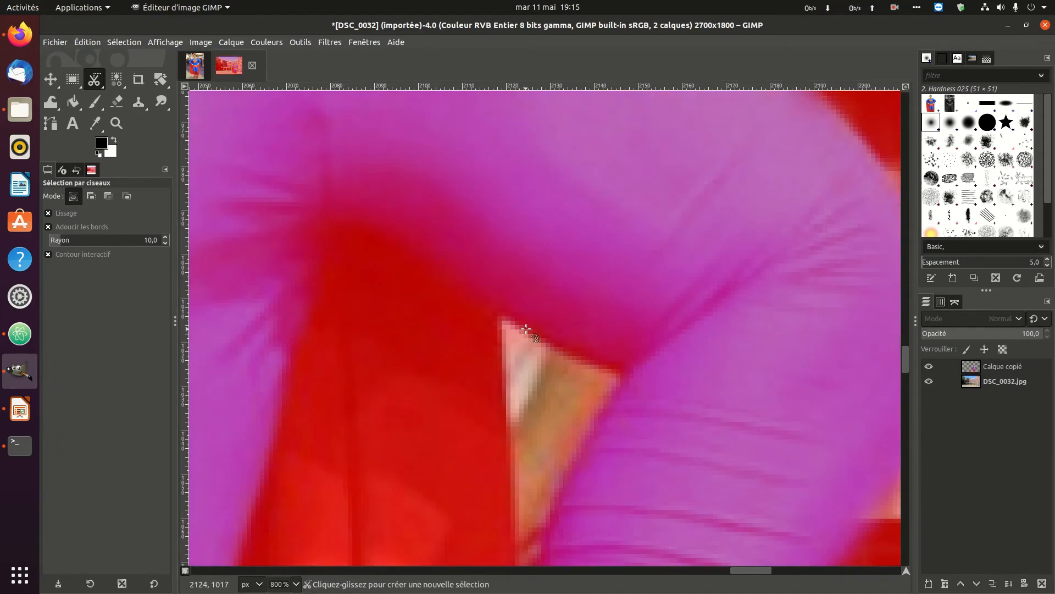
{"action": "left_click", "coordinate": [91, 104]}
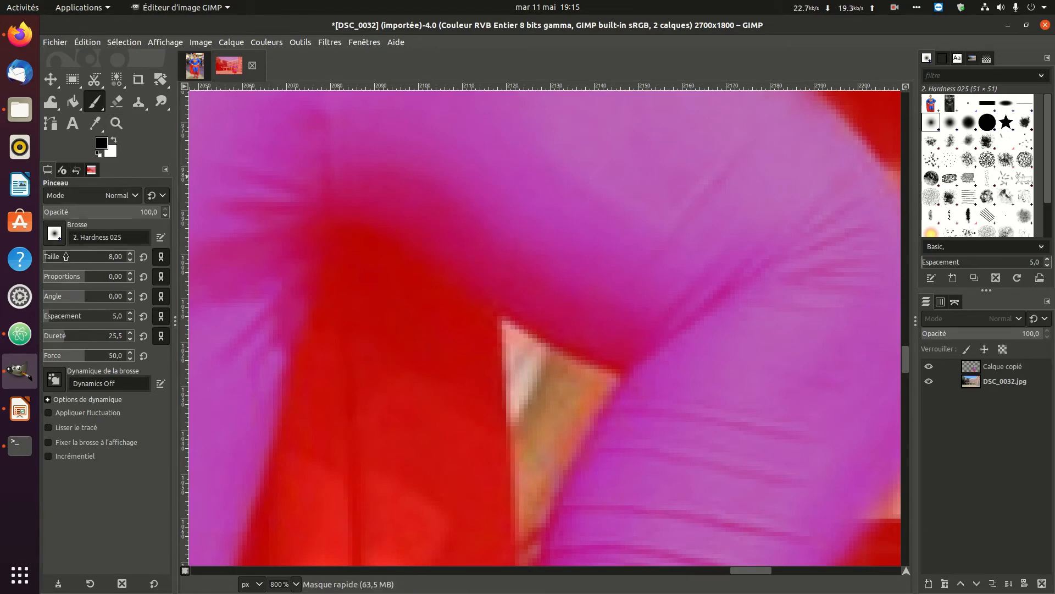
{"action": "left_click_drag", "start_coordinate": [58, 259], "coordinate": [56, 259]}
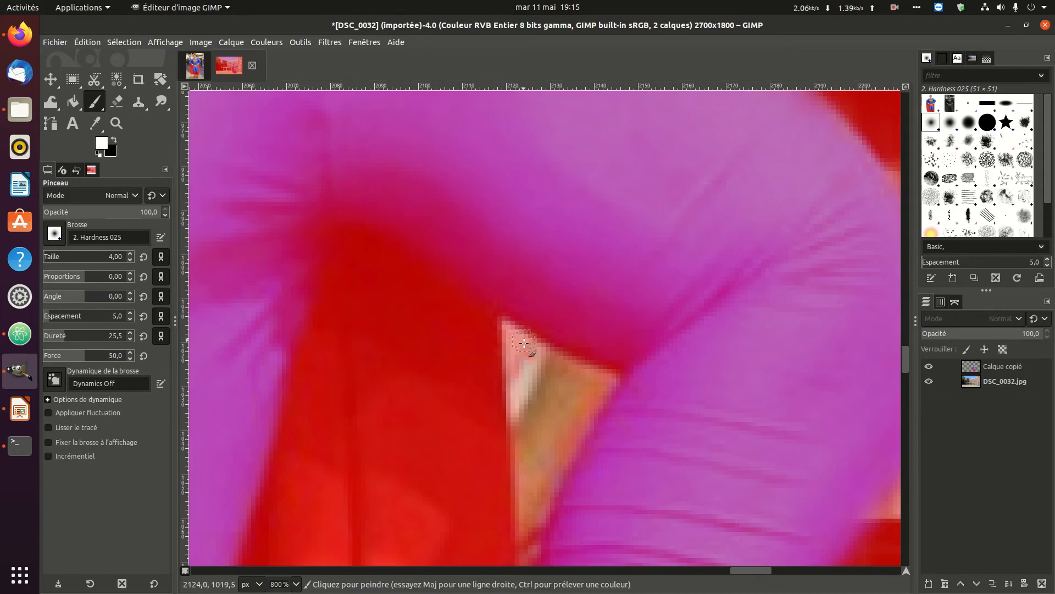
{"action": "mouse_move", "coordinate": [517, 385]}
{"action": "left_mouse_down"}
{"action": "mouse_move", "coordinate": [513, 344]}
{"action": "mouse_move", "coordinate": [517, 394]}
{"action": "mouse_move", "coordinate": [529, 386]}
{"action": "mouse_move", "coordinate": [522, 340]}
{"action": "mouse_move", "coordinate": [548, 364]}
{"action": "left_mouse_up"}
{"action": "scroll", "coordinate": [534, 437], "scroll_direction": "down", "scroll_amount": 4}
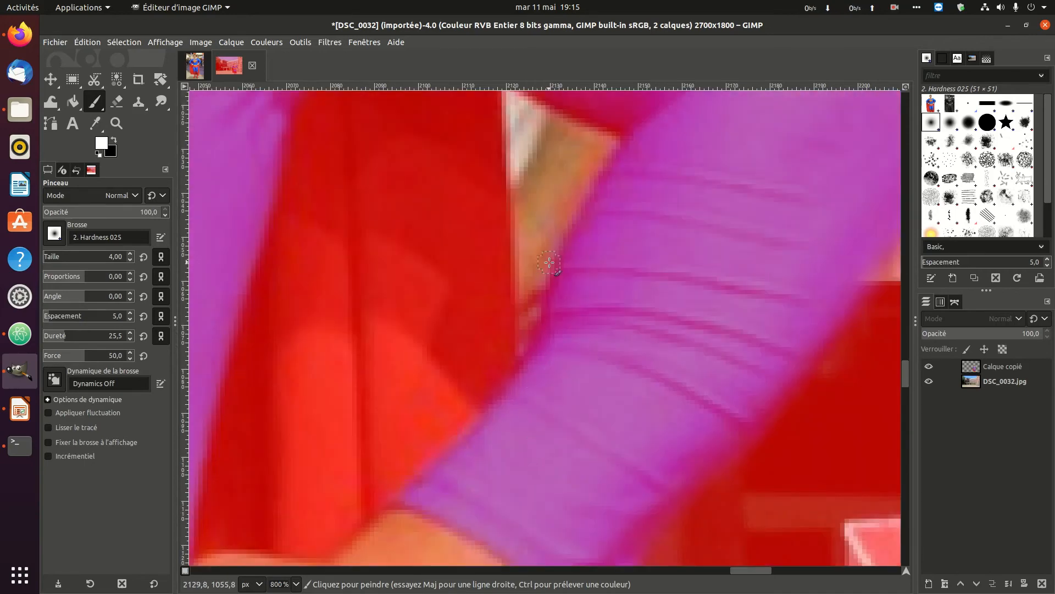
{"action": "mouse_move", "coordinate": [534, 264]}
{"action": "left_mouse_down"}
{"action": "mouse_move", "coordinate": [526, 343]}
{"action": "mouse_move", "coordinate": [529, 304]}
{"action": "mouse_move", "coordinate": [545, 281]}
{"action": "mouse_move", "coordinate": [529, 327]}
{"action": "mouse_move", "coordinate": [525, 312]}
{"action": "left_mouse_up"}
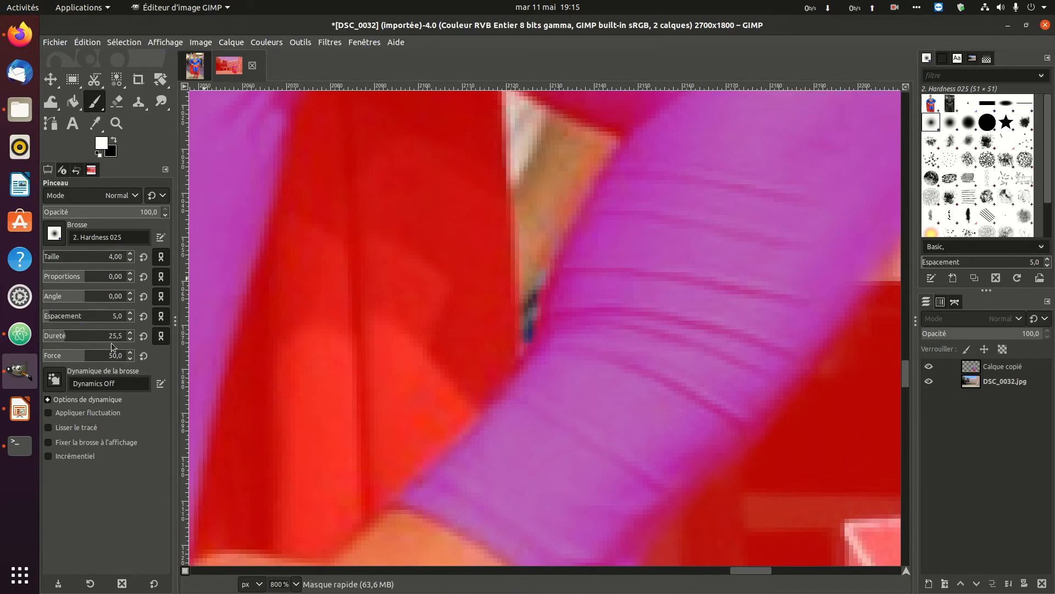
{"action": "left_click", "coordinate": [185, 572]}
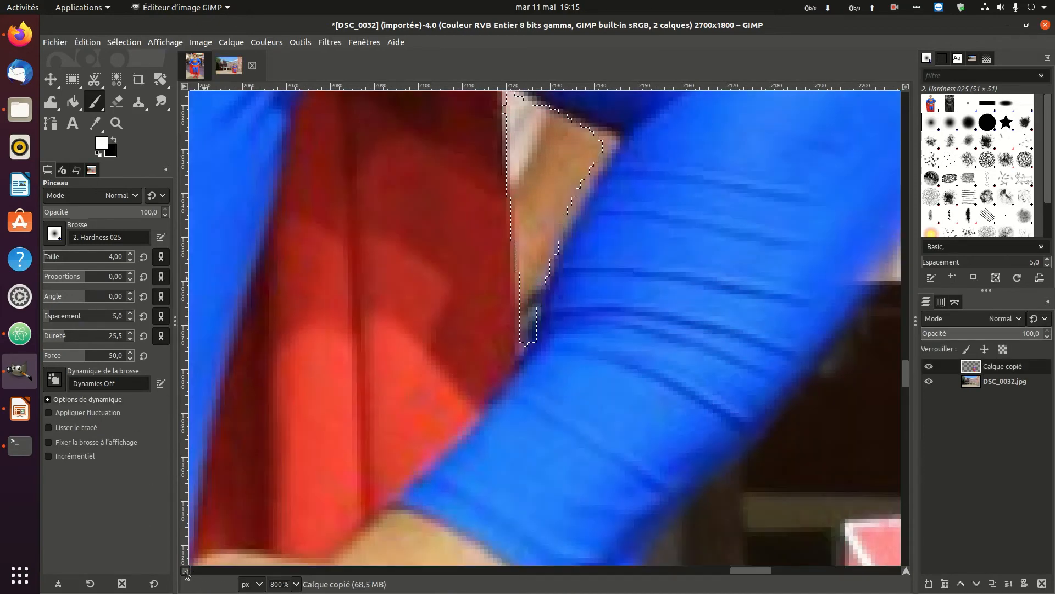
Refine the selection in Quick Mask by painting white along the gap's sleeve side and into its upper corners
{"action": "left_click", "coordinate": [185, 572]}
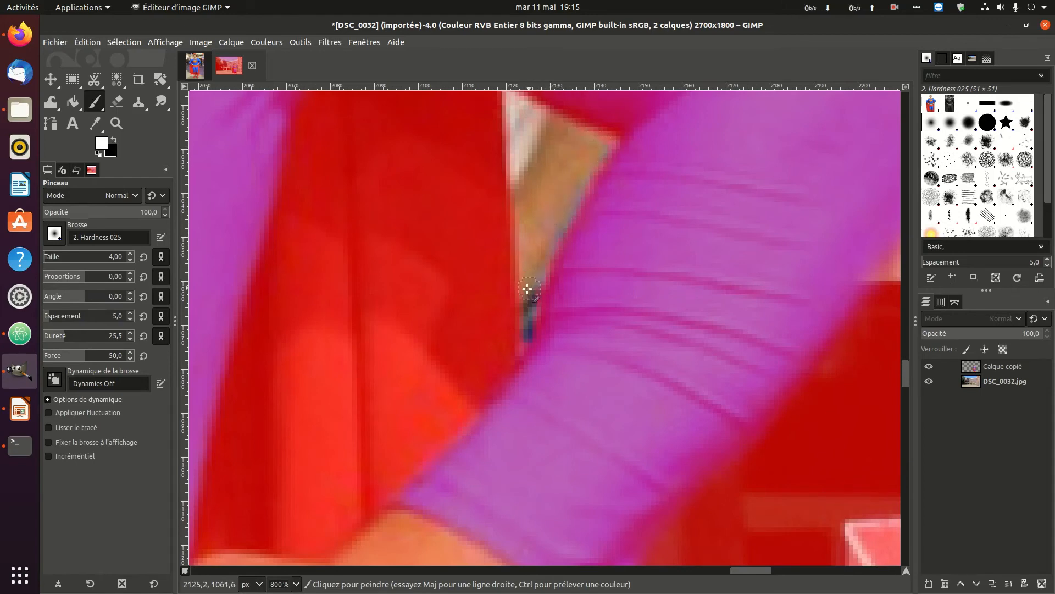
{"action": "left_click", "coordinate": [186, 572]}
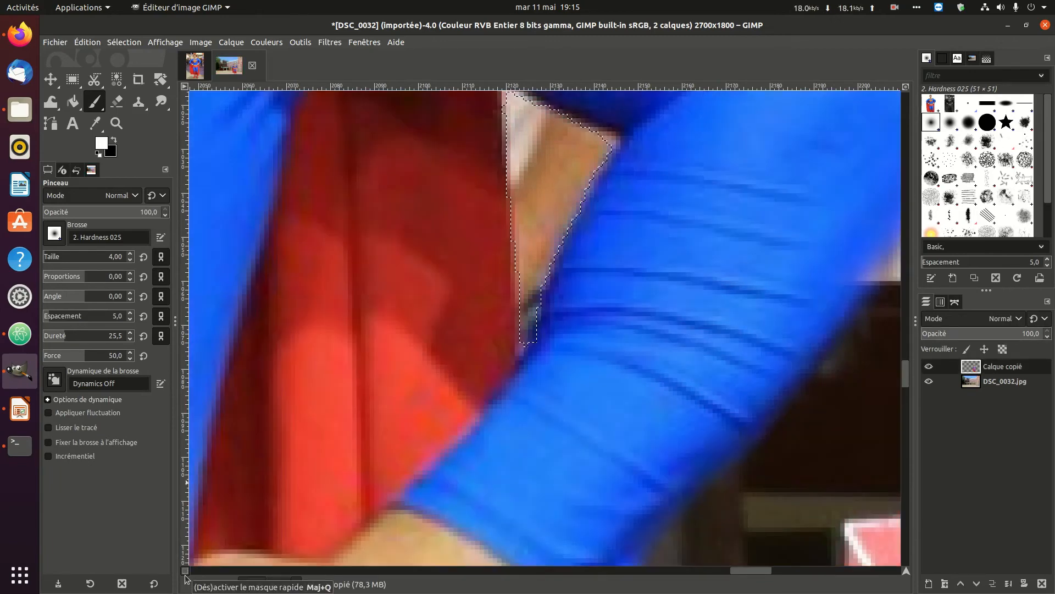
{"action": "left_click", "coordinate": [185, 573]}
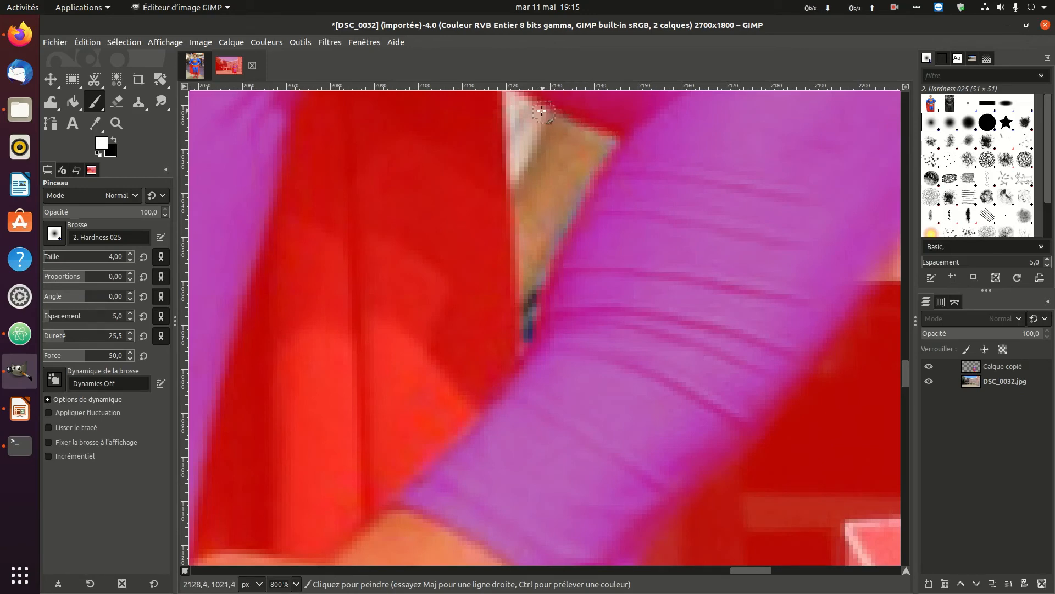
{"action": "scroll", "coordinate": [537, 189], "scroll_direction": "down", "scroll_amount": 3}
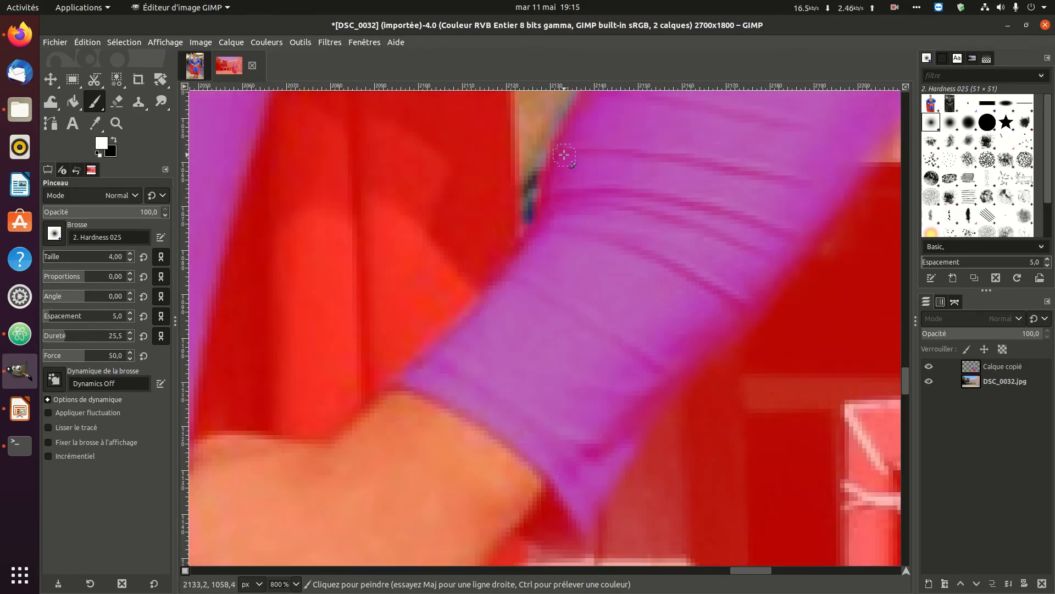
{"action": "scroll", "coordinate": [550, 165], "scroll_direction": "up", "scroll_amount": 6}
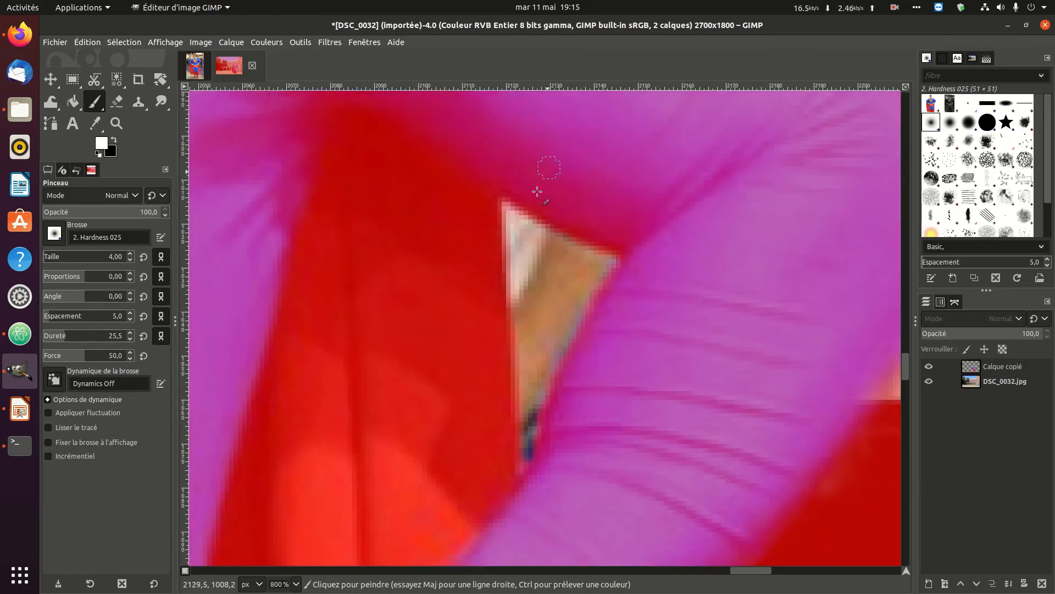
{"action": "left_click", "coordinate": [186, 572]}
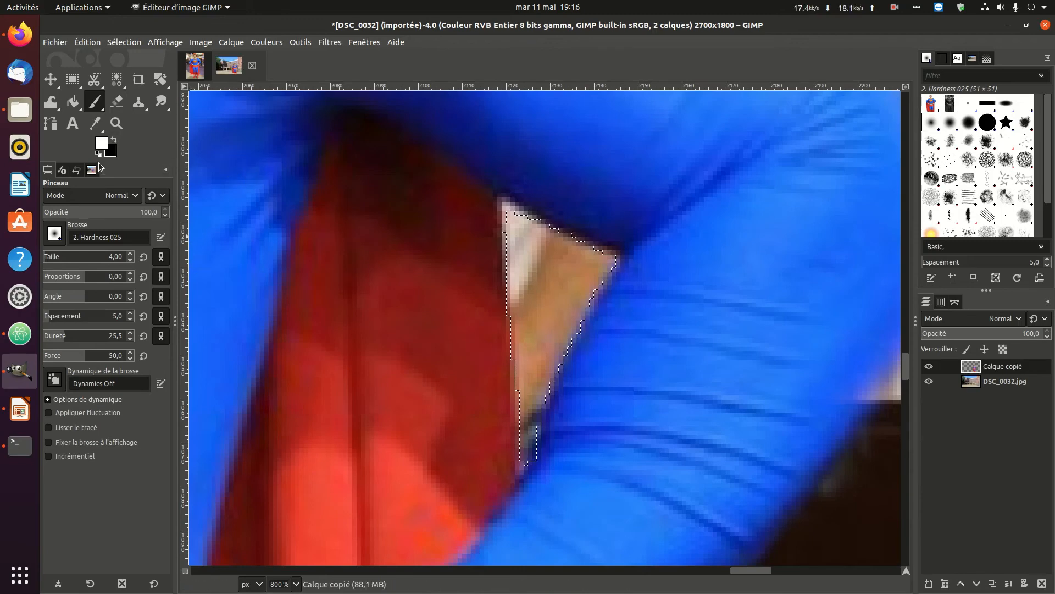
Erase the selected background patch between the arm and cape on the Calque copié layer, using the 2. Hardness 025 eraser at size 18
{"action": "left_click", "coordinate": [116, 101]}
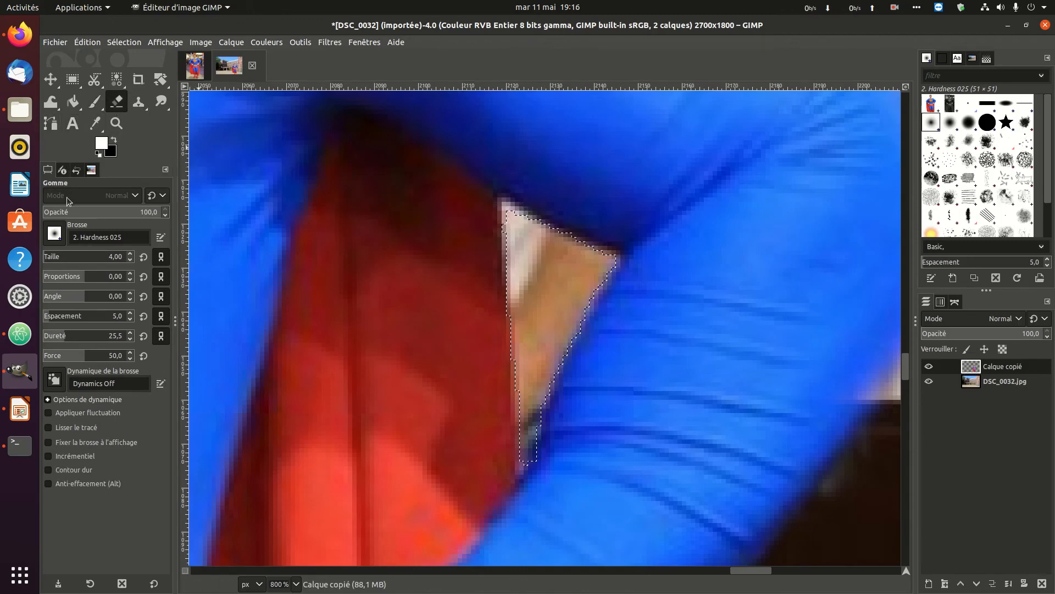
{"action": "scroll", "coordinate": [60, 258], "scroll_direction": "up", "scroll_amount": 4}
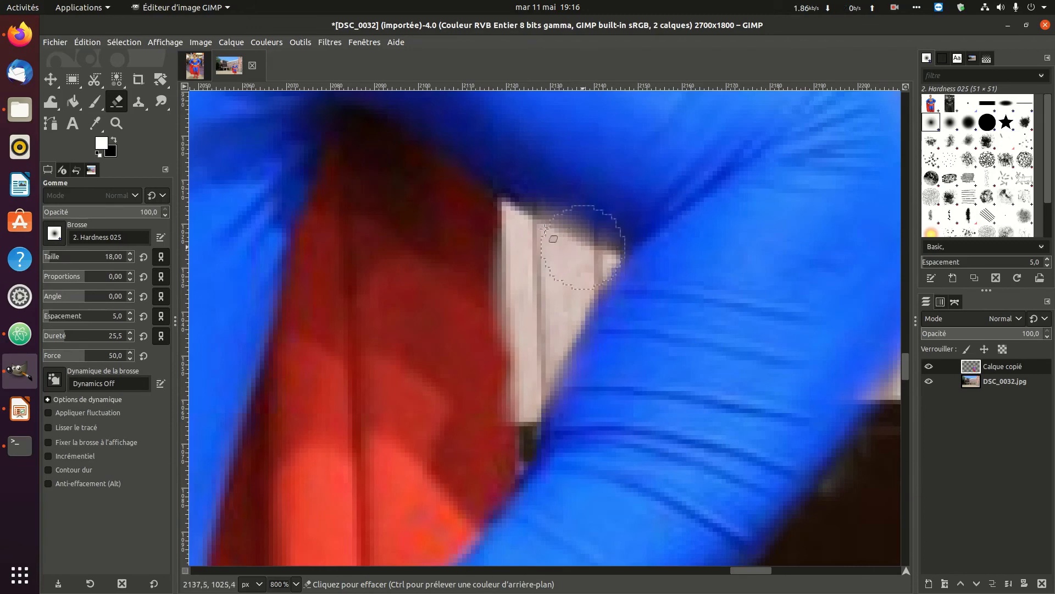
{"action": "left_click_drag", "start_coordinate": [575, 368], "coordinate": [540, 270]}
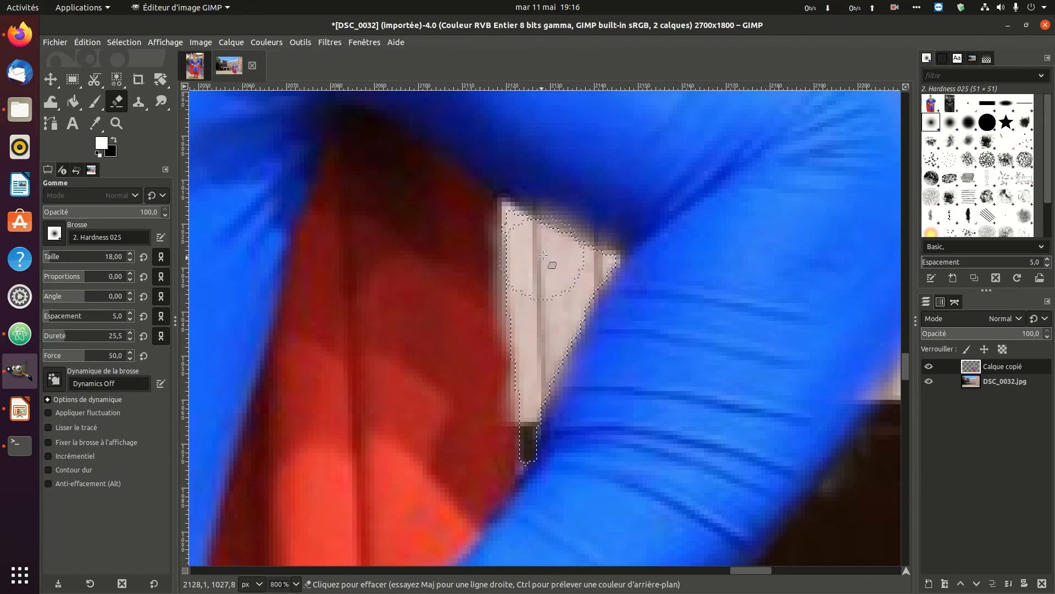
Switch to the Move tool, return to 100% zoom, and clear the selection around the arm gap
{"action": "left_click", "coordinate": [50, 79]}
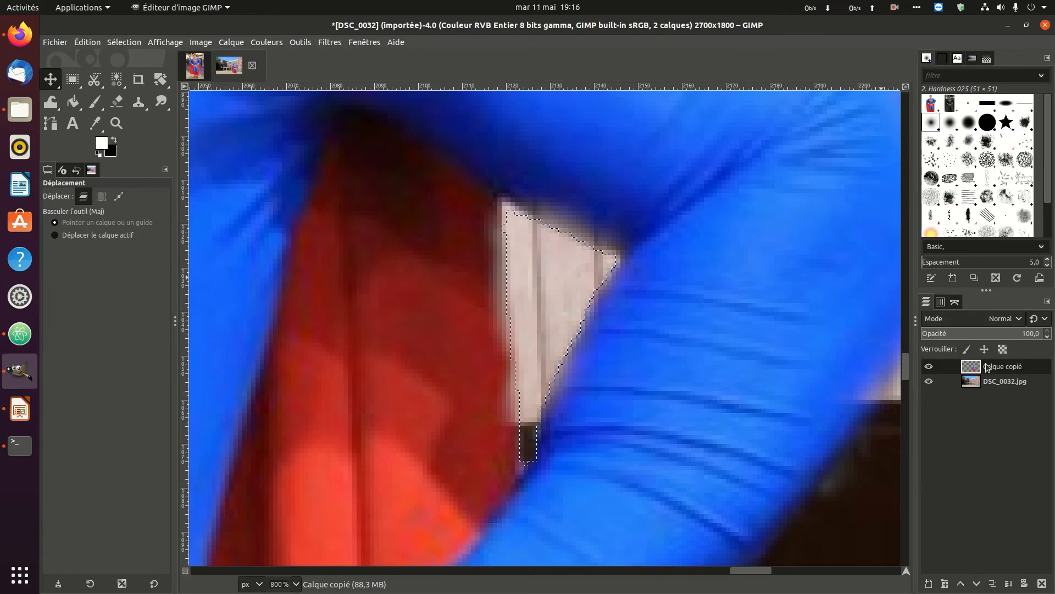
{"action": "left_click_drag", "start_coordinate": [412, 231], "coordinate": [445, 223]}
{"action": "key", "text": "1"}
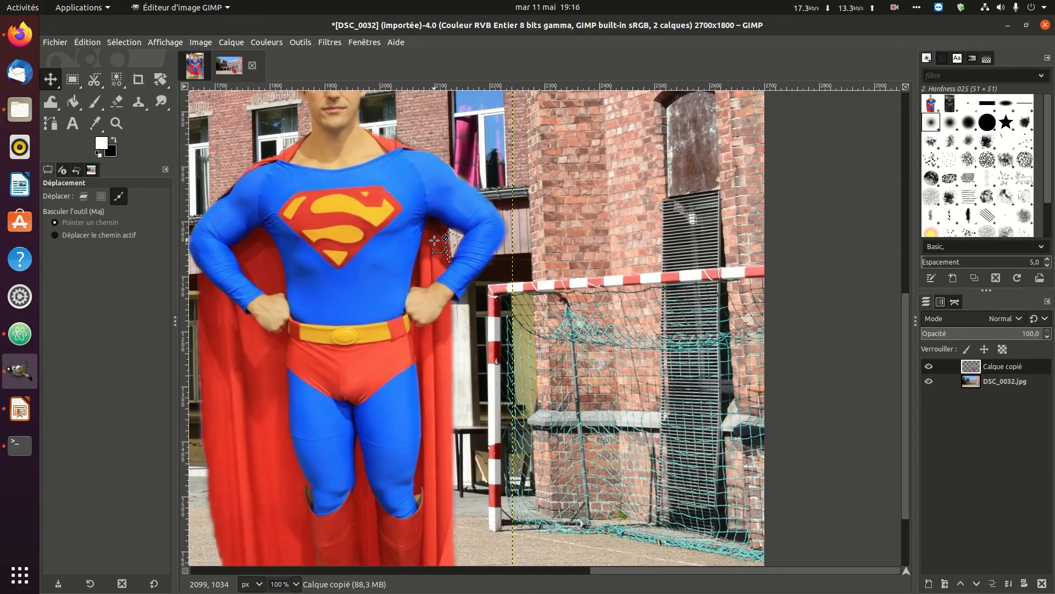
{"action": "left_click", "coordinate": [119, 44]}
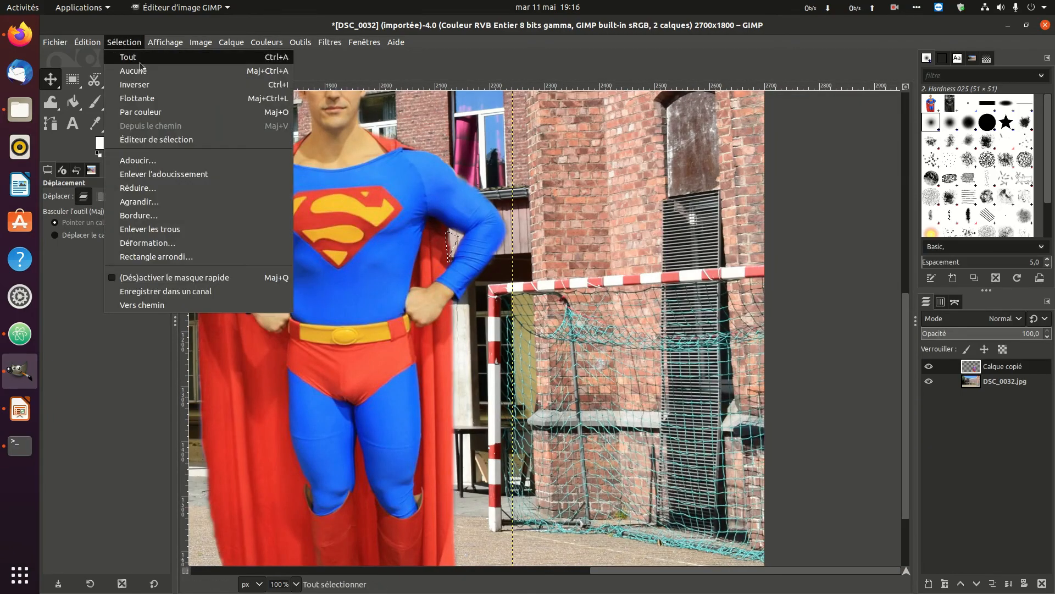
{"action": "left_click", "coordinate": [142, 73]}
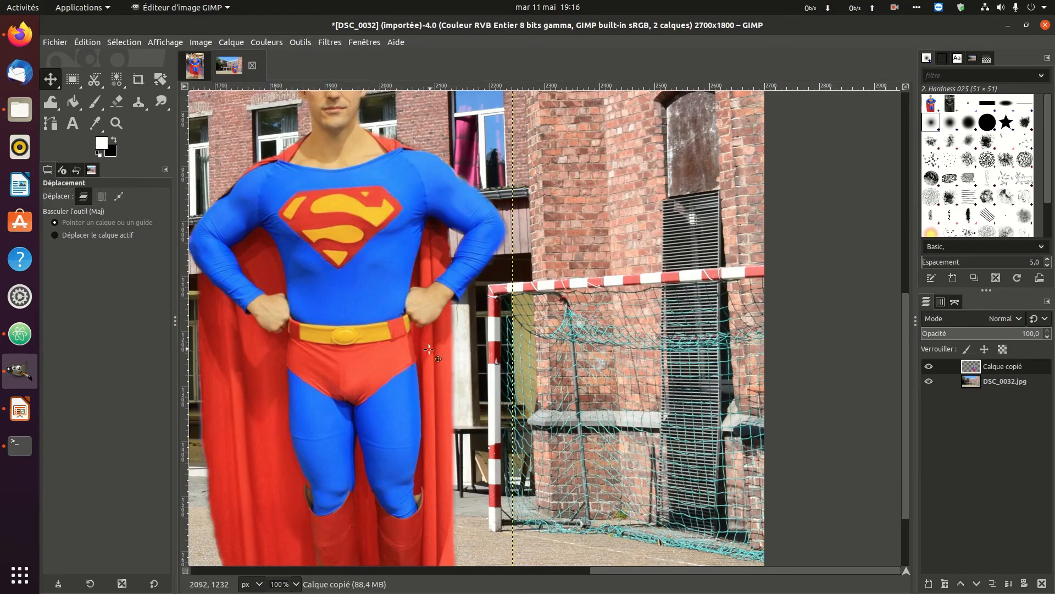
Save the layered composite as DSC_0032.xcf in the cours1 folder, replacing the existing file of that name
{"action": "scroll", "coordinate": [428, 349], "scroll_direction": "up", "scroll_amount": 2}
{"action": "scroll", "coordinate": [363, 316], "scroll_direction": "up", "scroll_amount": 2}
{"action": "scroll", "coordinate": [350, 286], "scroll_direction": "down", "scroll_amount": 2}
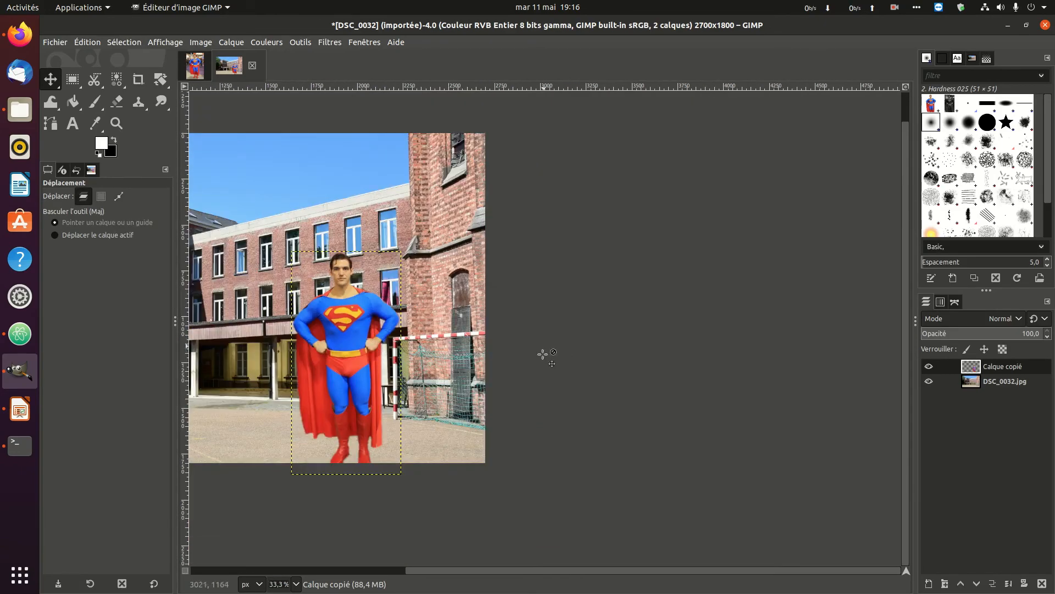
{"action": "scroll", "coordinate": [410, 572], "scroll_direction": "left", "scroll_amount": 1}
{"action": "left_click_drag", "start_coordinate": [410, 576], "coordinate": [297, 580]}
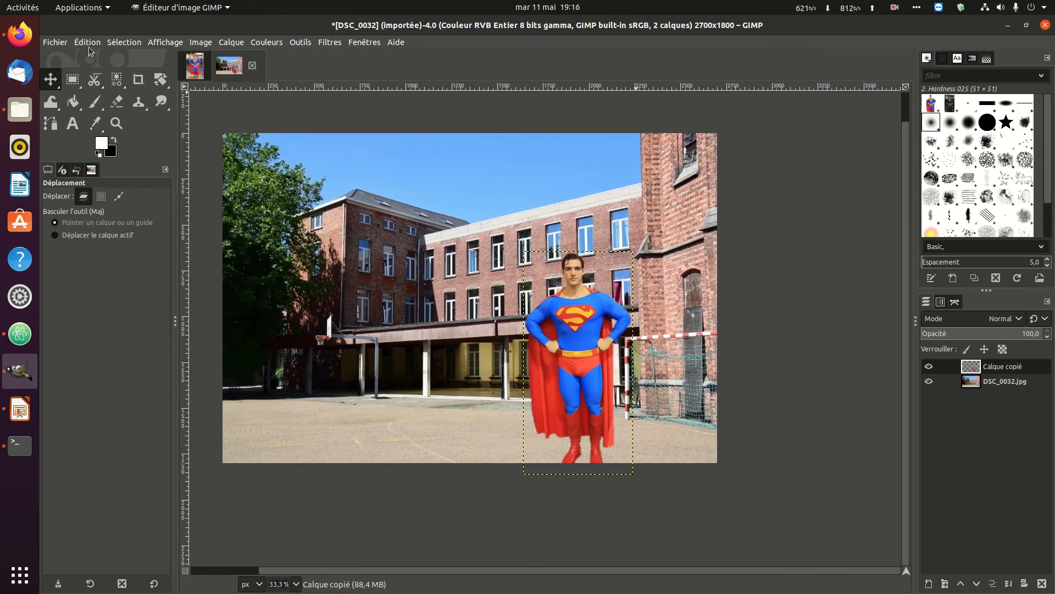
{"action": "key", "text": "ctrl"}
{"action": "key", "text": "ctrl"}
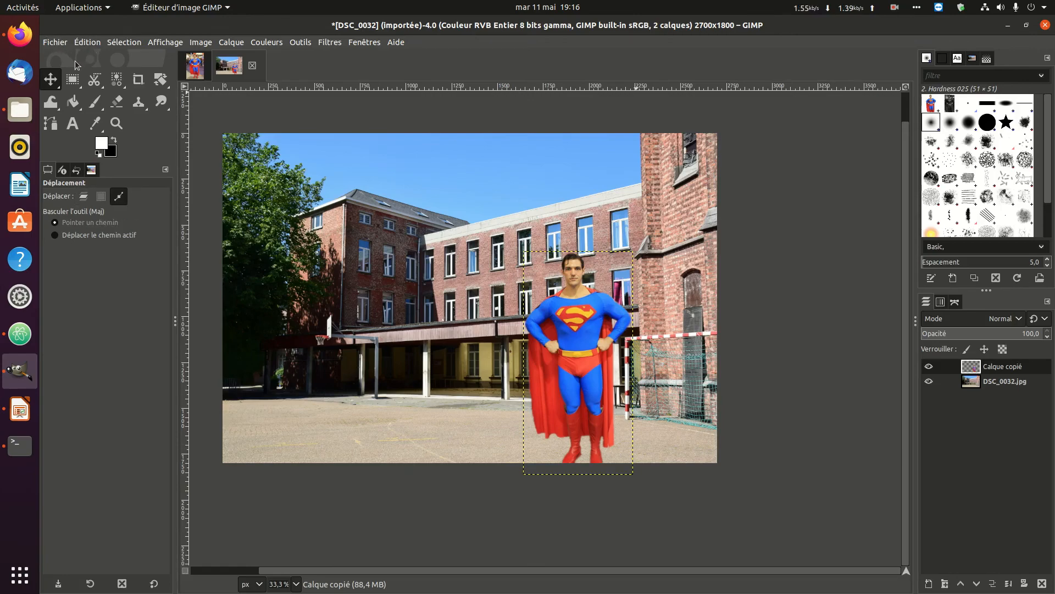
{"action": "key", "text": "ctrl+s"}
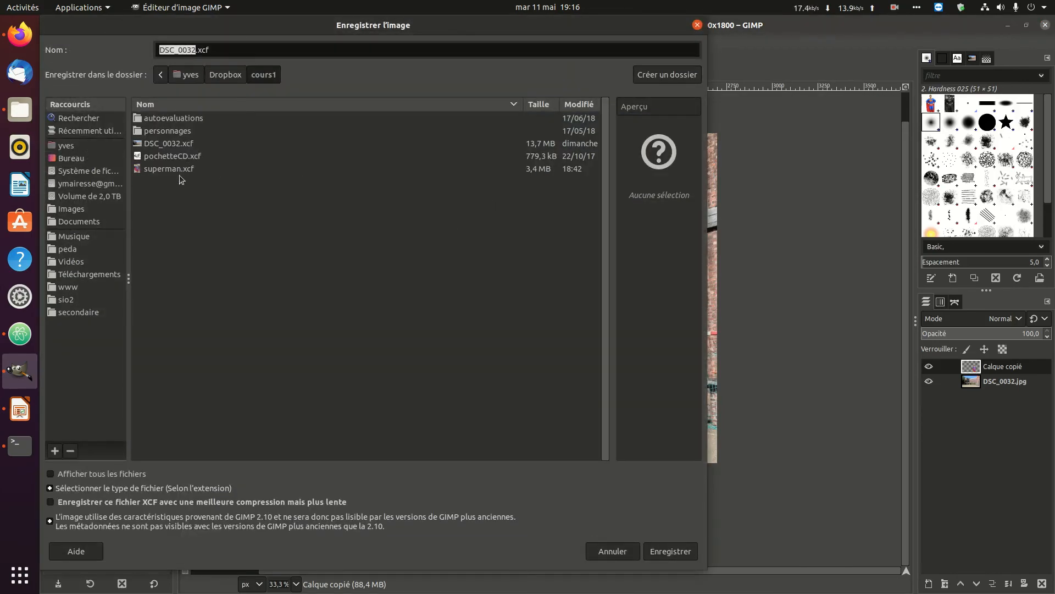
{"action": "left_click", "coordinate": [676, 551]}
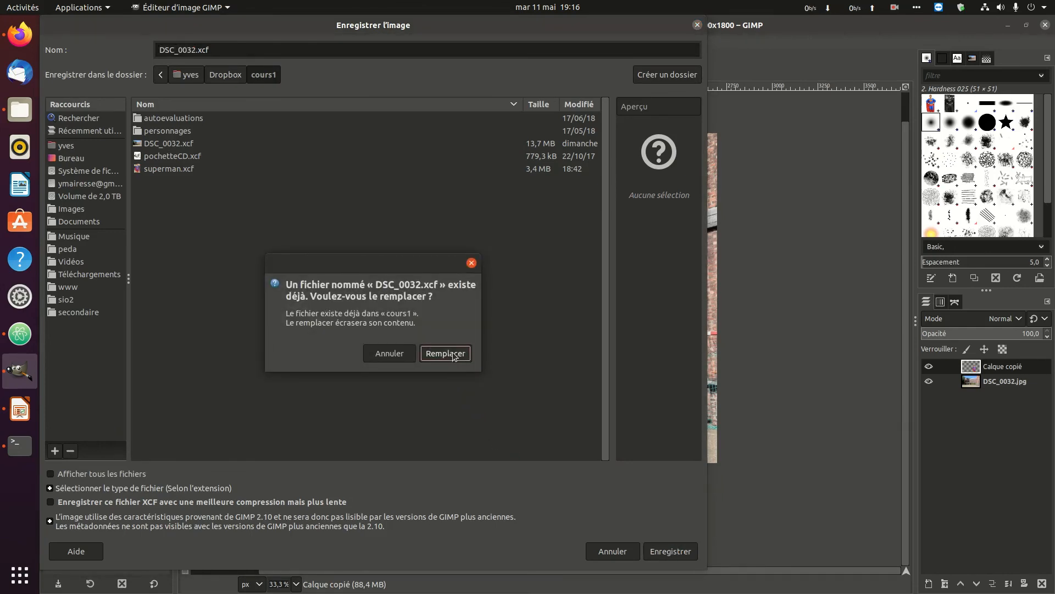
{"action": "left_click", "coordinate": [454, 357]}
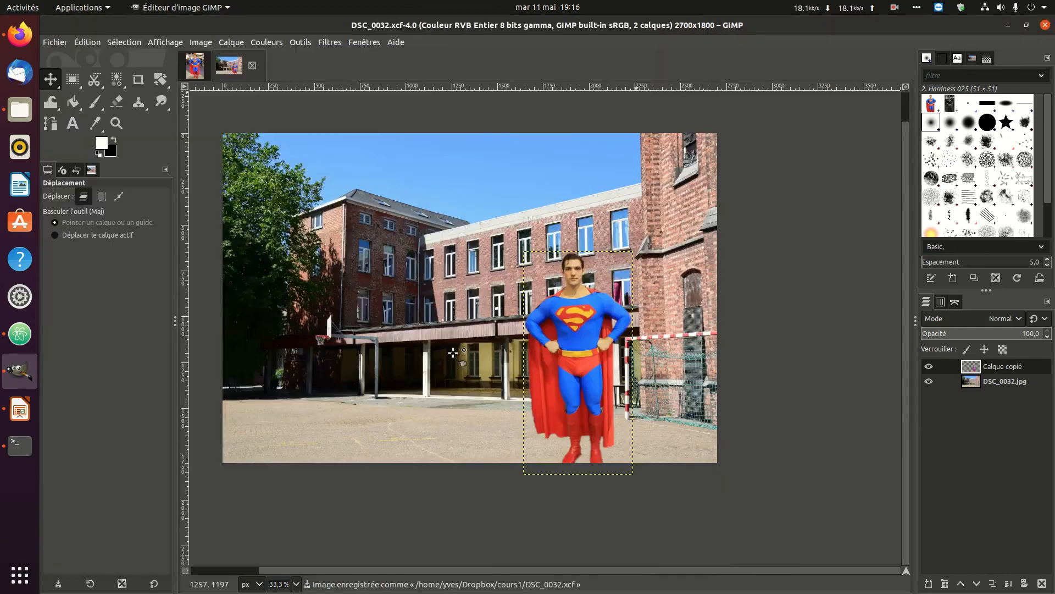